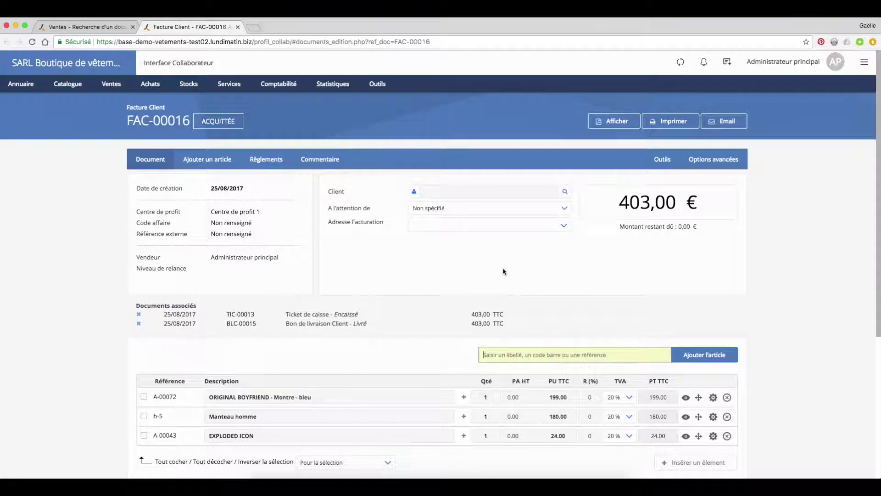
Step: Start a quick new client record as a Particulier with title Monsieur
{"action": "left_click", "coordinate": [21, 84]}
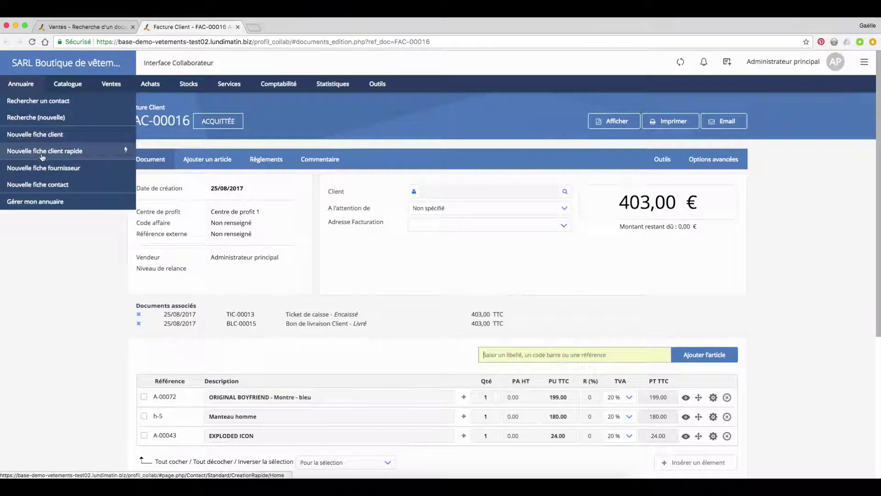
{"action": "left_click", "coordinate": [46, 152]}
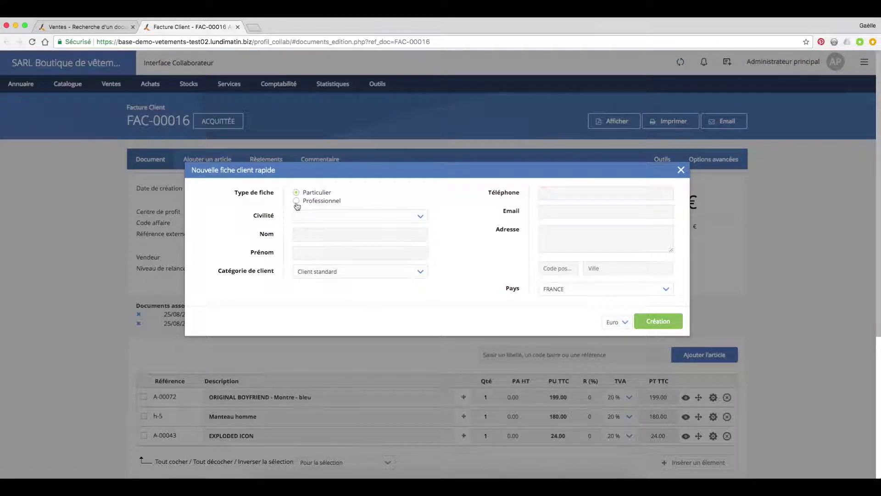
{"action": "left_click", "coordinate": [296, 201]}
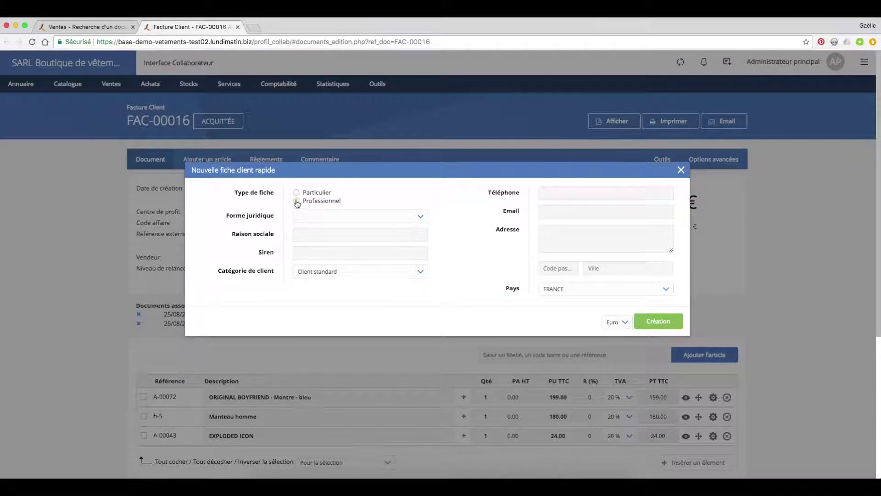
{"action": "left_click", "coordinate": [297, 192]}
{"action": "left_click", "coordinate": [391, 222]}
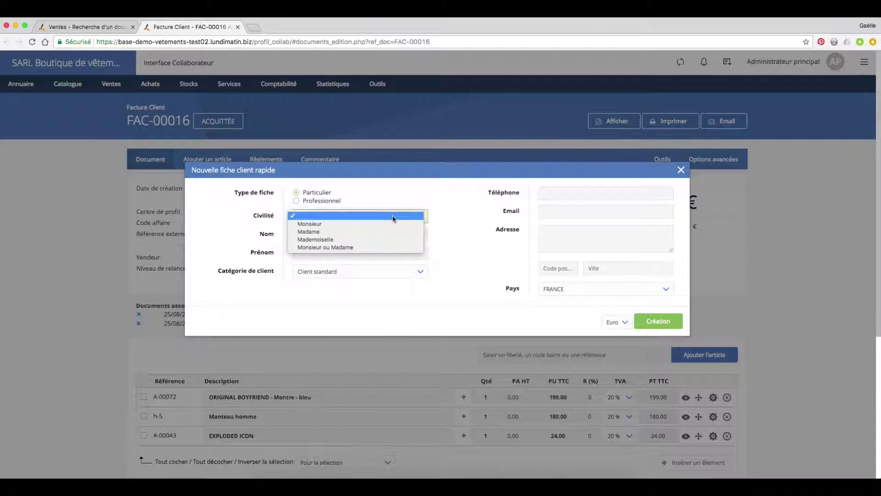
{"action": "left_click", "coordinate": [394, 224]}
Step: Enter the client's surname, first name and mobile phone number
{"action": "left_click", "coordinate": [319, 235]}
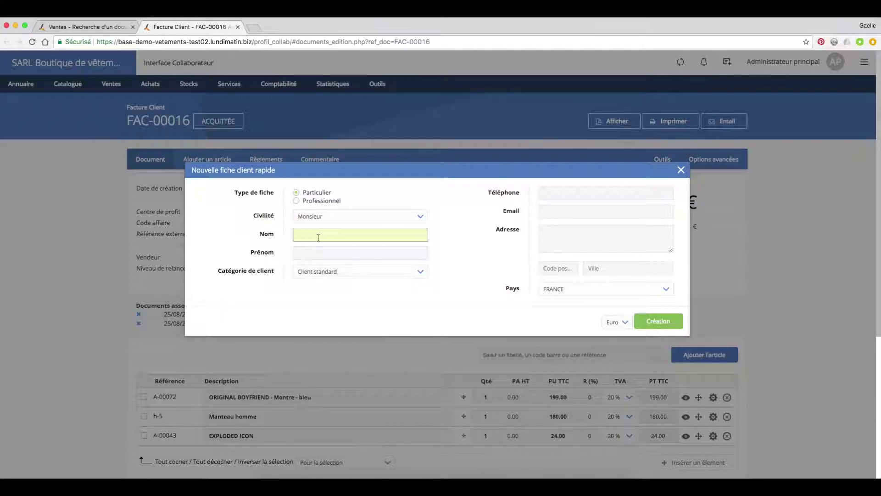
{"action": "type", "text": "D"}
{"action": "key", "text": "BackSpace"}
{"action": "left_click", "coordinate": [321, 252]}
{"action": "key", "text": "Tab"}
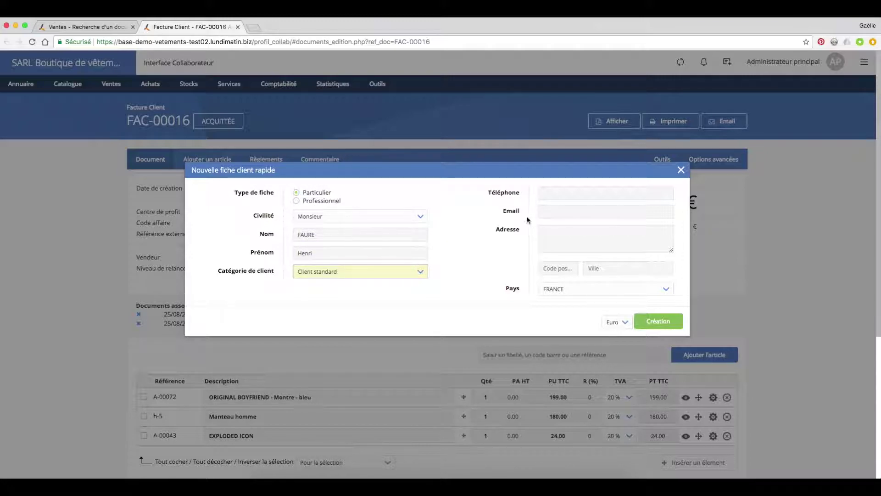
{"action": "left_click", "coordinate": [554, 194]}
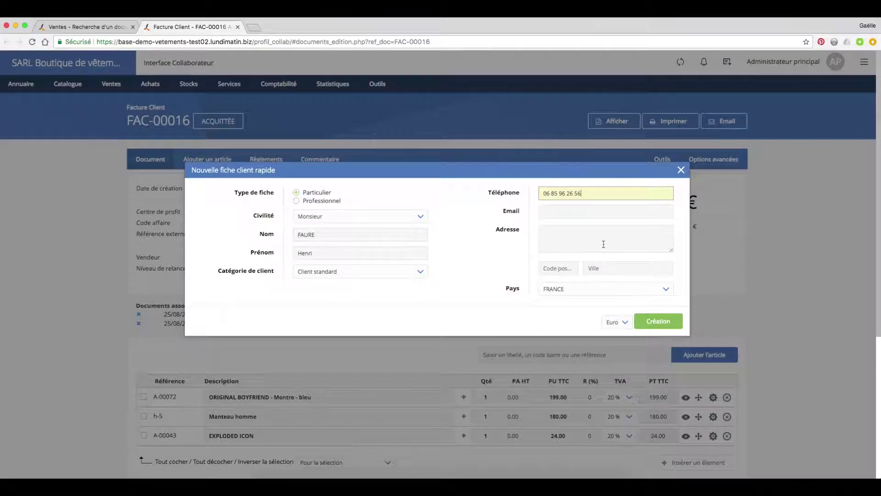
{"action": "left_click", "coordinate": [546, 311]}
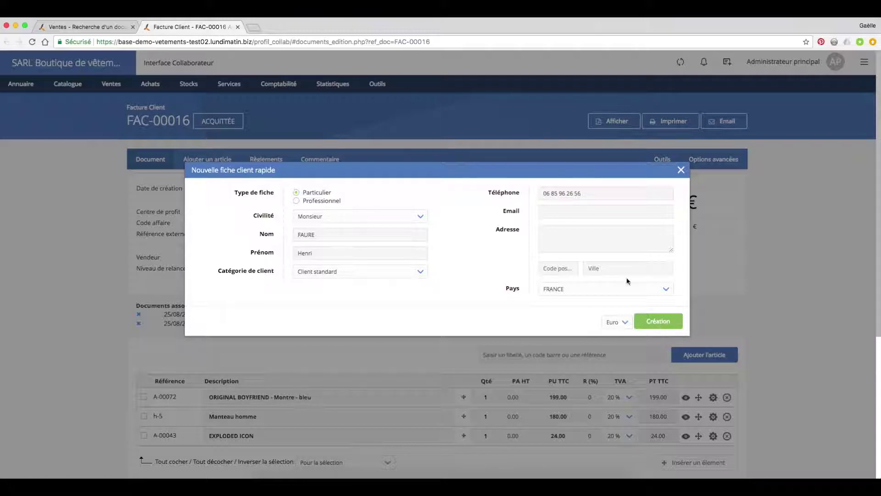
Step: Create the client, then search for them by surname and set them as invoice FAC-00016's client
{"action": "left_click", "coordinate": [658, 324]}
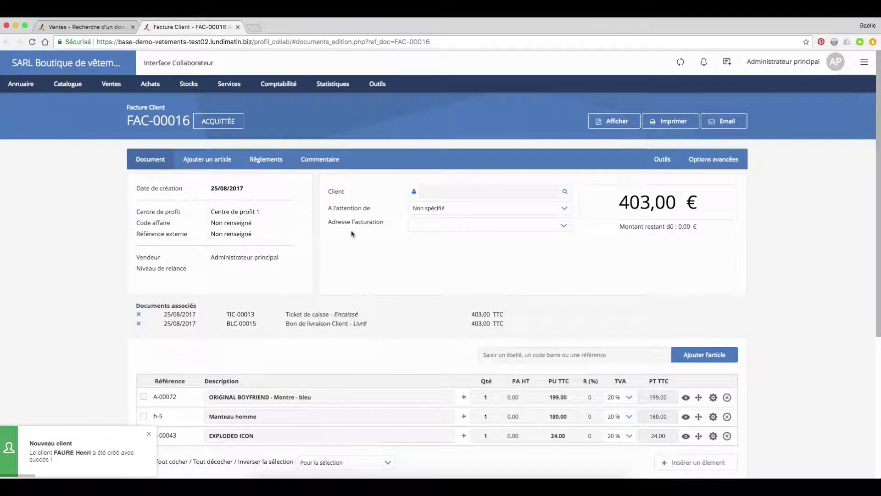
{"action": "left_click", "coordinate": [565, 191]}
{"action": "key", "text": "Return"}
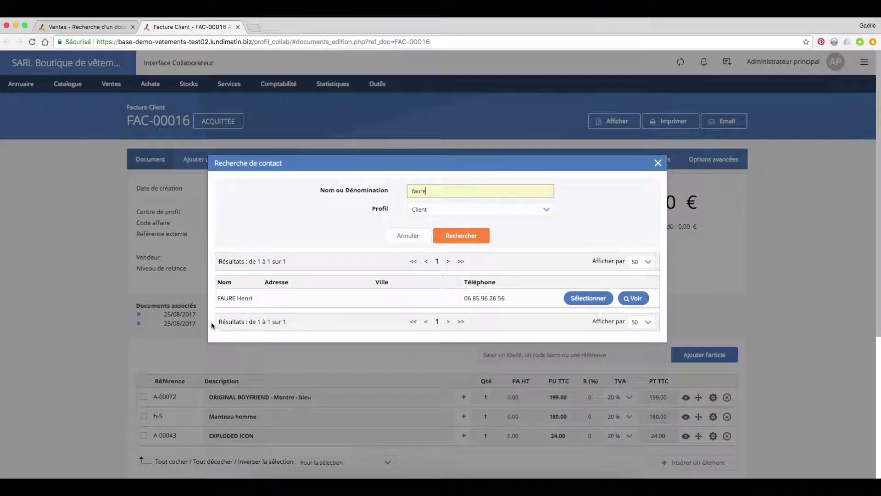
{"action": "left_click", "coordinate": [234, 298]}
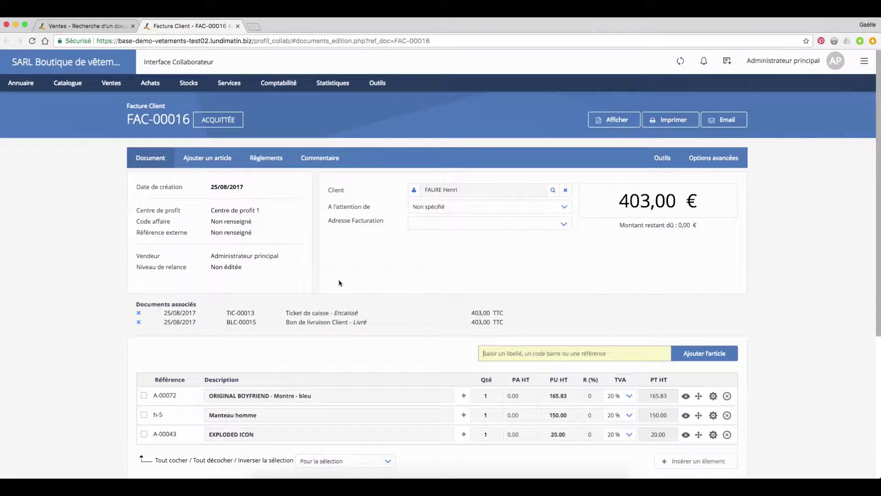
Step: Open the full new client form as a Professionnel with legal form SARL
{"action": "mouse_move", "coordinate": [29, 85]}
{"action": "left_click", "coordinate": [30, 133]}
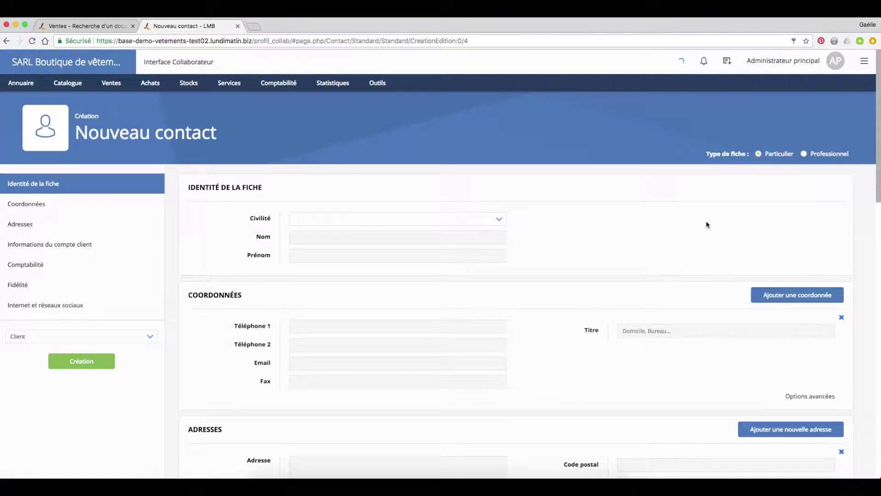
{"action": "left_click", "coordinate": [804, 154]}
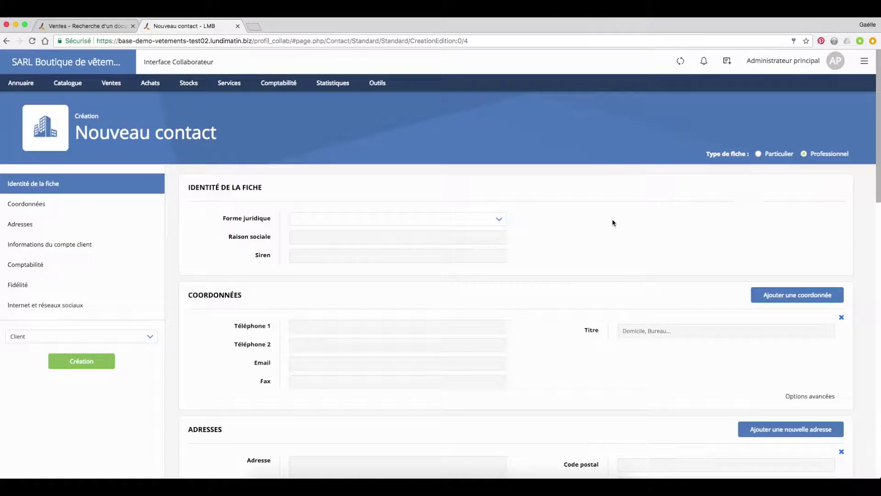
{"action": "left_click", "coordinate": [499, 220]}
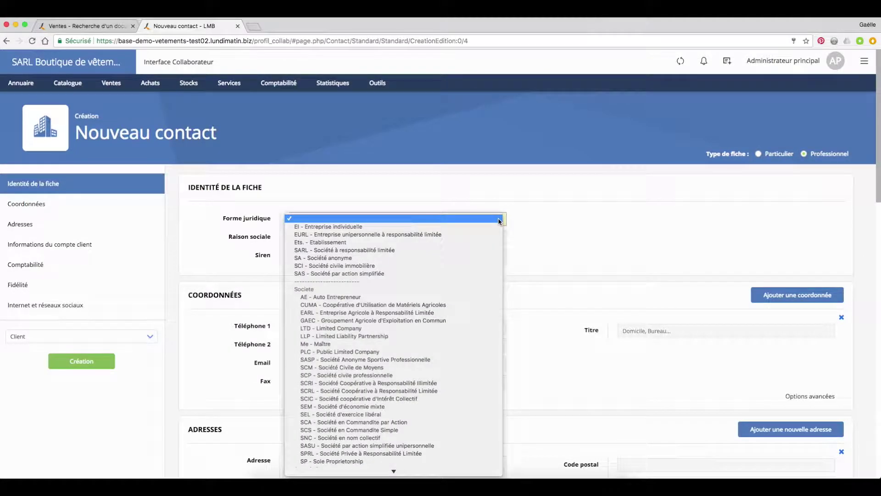
{"action": "left_click", "coordinate": [490, 252]}
Step: Enter BONPAIN as the company name (Raison sociale)
{"action": "left_click", "coordinate": [376, 237]}
{"action": "type", "text": "BONPAIN"}
{"action": "key", "text": "Tab"}
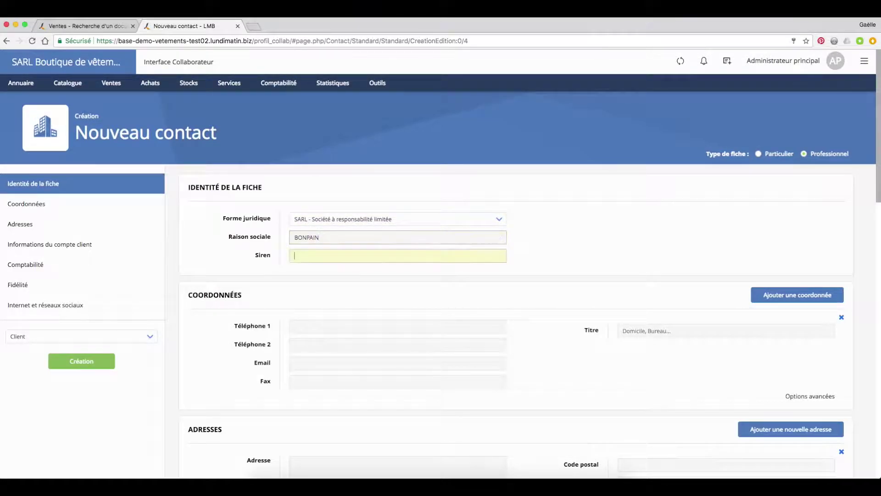
{"action": "left_click", "coordinate": [352, 324]}
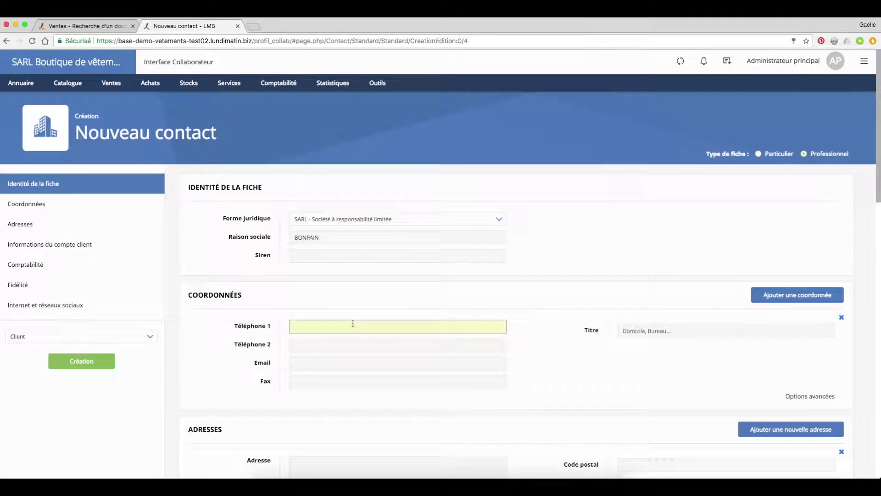
Step: Title the phone contact details 'Siège social'
{"action": "scroll", "coordinate": [361, 339], "scroll_direction": "down", "scroll_amount": 2}
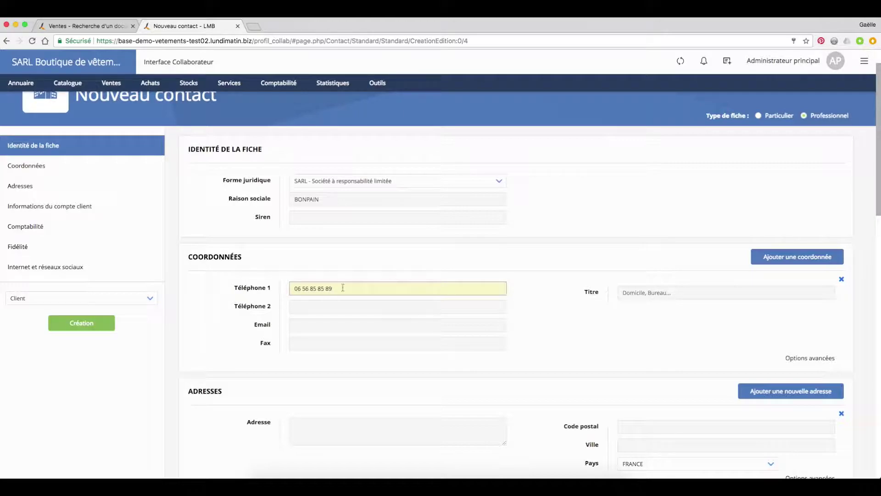
{"action": "scroll", "coordinate": [531, 304], "scroll_direction": "down", "scroll_amount": 3}
{"action": "left_click", "coordinate": [669, 228]}
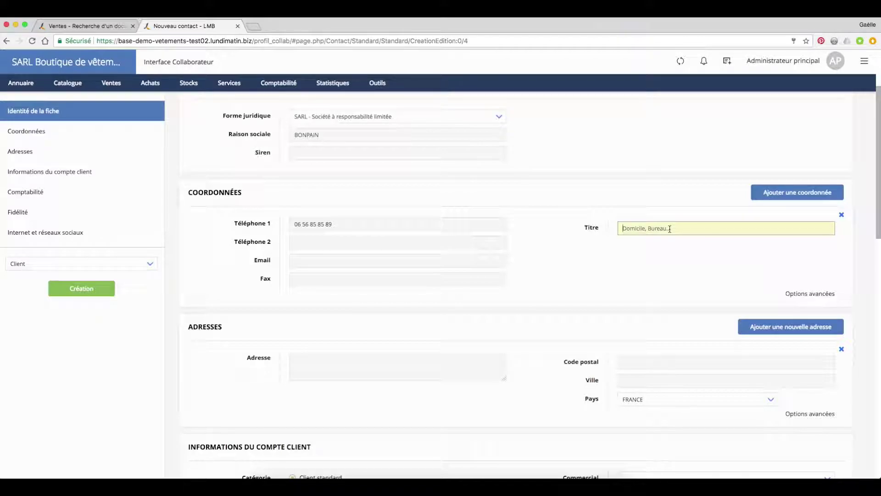
{"action": "type", "text": "Siège social"}
{"action": "left_click", "coordinate": [736, 274]}
Step: In the advanced options, mark these details as recipient of Comptables communications
{"action": "left_click", "coordinate": [810, 293]}
{"action": "scroll", "coordinate": [545, 316], "scroll_direction": "down", "scroll_amount": 1}
{"action": "scroll", "coordinate": [519, 308], "scroll_direction": "up", "scroll_amount": 1}
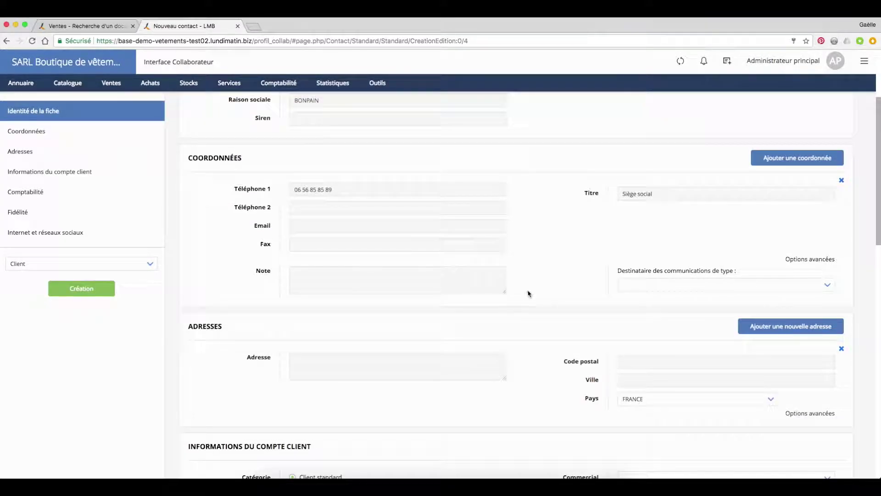
{"action": "left_click", "coordinate": [680, 284]}
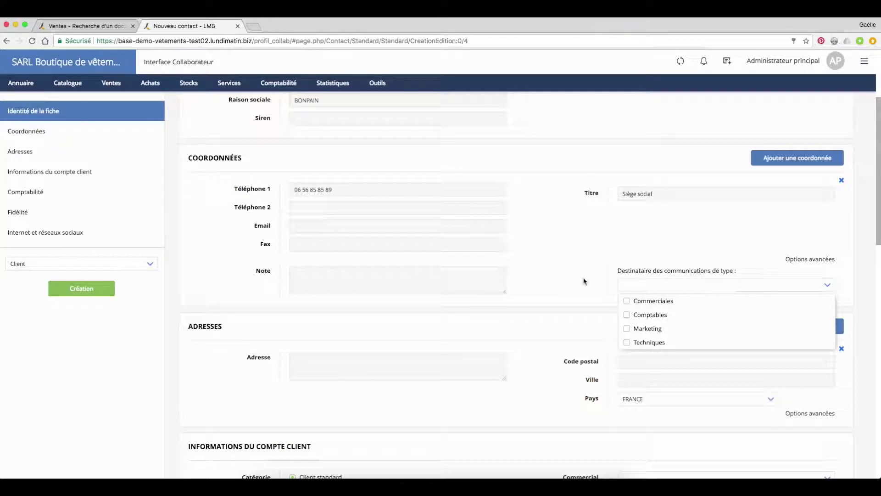
{"action": "left_click", "coordinate": [627, 315]}
{"action": "scroll", "coordinate": [546, 308], "scroll_direction": "down", "scroll_amount": 3}
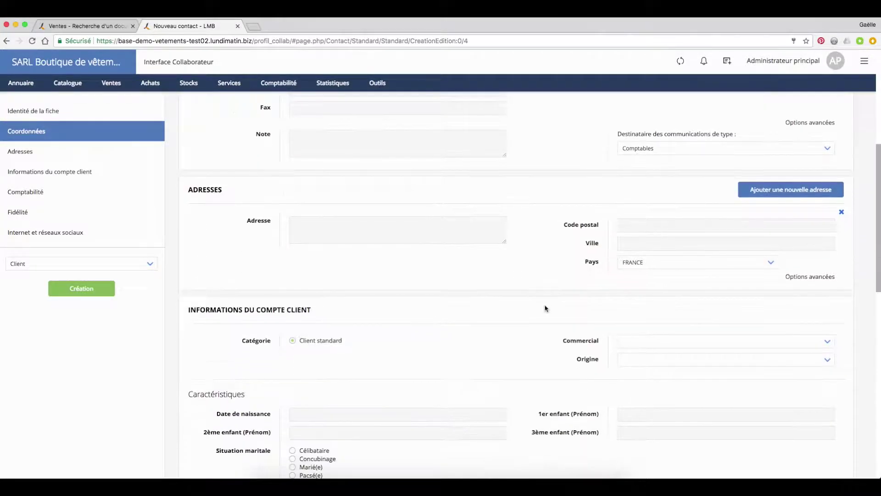
Step: Add a second address and start entering its title in its advanced options
{"action": "left_click", "coordinate": [796, 192]}
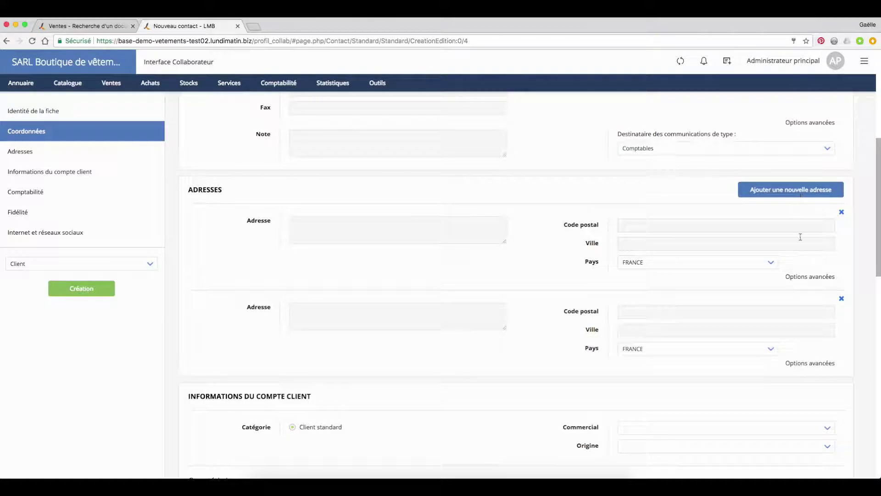
{"action": "left_click", "coordinate": [806, 363]}
{"action": "scroll", "coordinate": [584, 342], "scroll_direction": "down", "scroll_amount": 1}
{"action": "scroll", "coordinate": [584, 342], "scroll_direction": "down", "scroll_amount": 1}
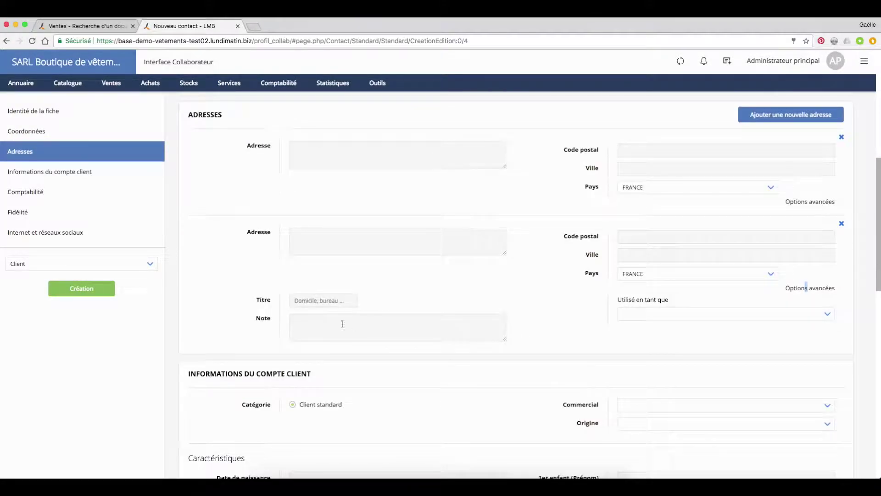
{"action": "left_click", "coordinate": [302, 300]}
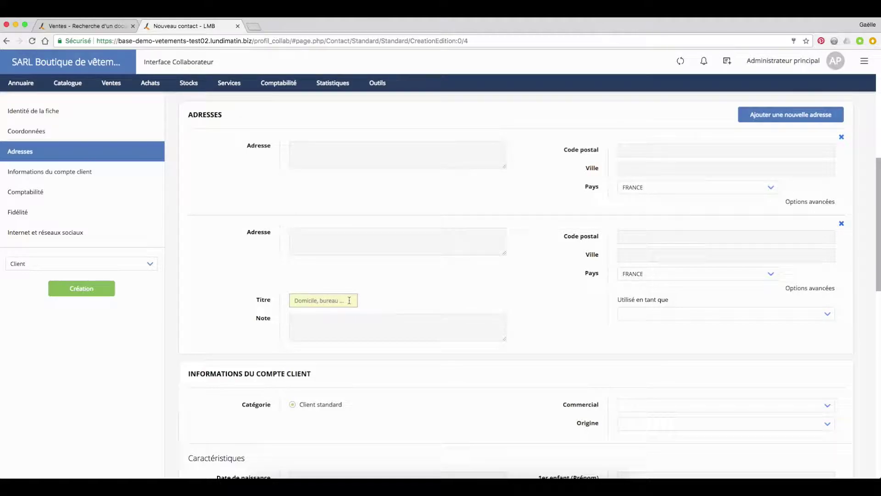
Step: Leave no sales representative assigned and set the client origin to Bouche à oreille
{"action": "scroll", "coordinate": [385, 307], "scroll_direction": "down", "scroll_amount": 5}
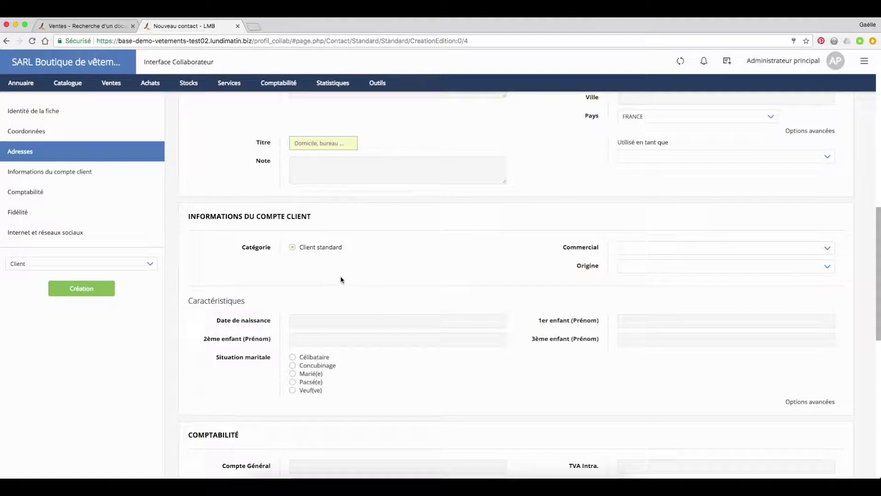
{"action": "scroll", "coordinate": [307, 281], "scroll_direction": "down", "scroll_amount": 1}
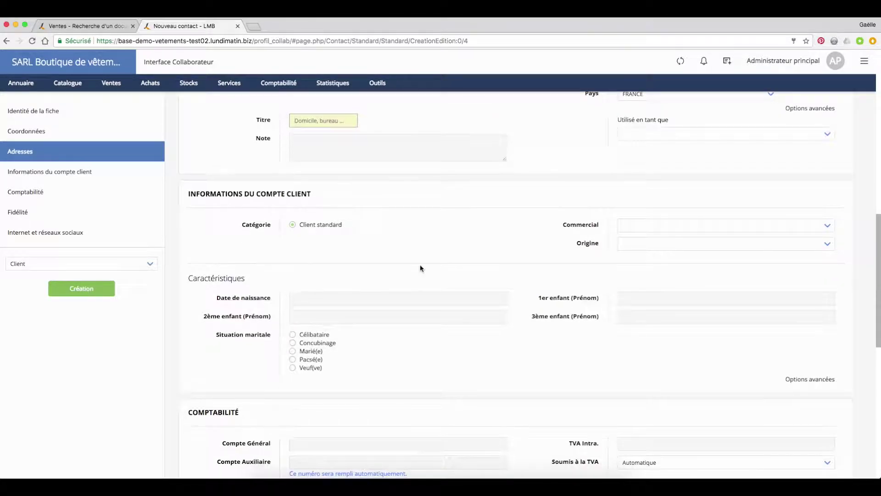
{"action": "left_click", "coordinate": [676, 226]}
{"action": "left_click", "coordinate": [676, 225]}
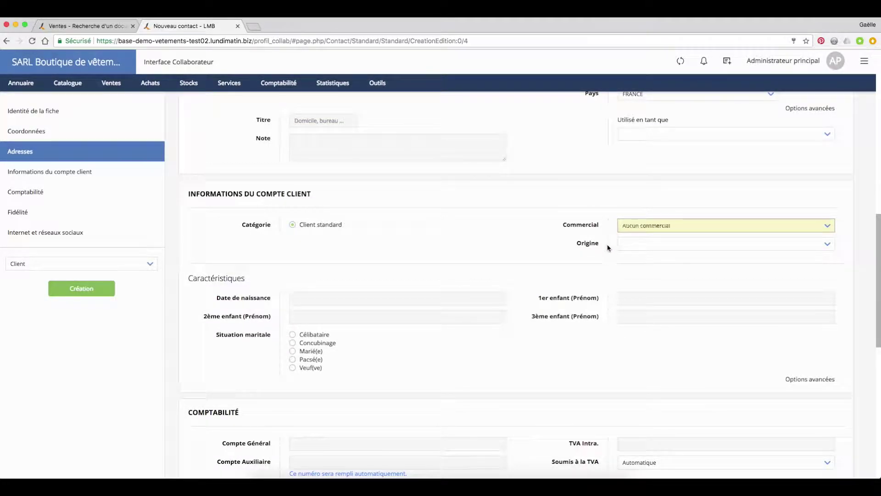
{"action": "left_click", "coordinate": [613, 244]}
{"action": "left_click", "coordinate": [636, 259]}
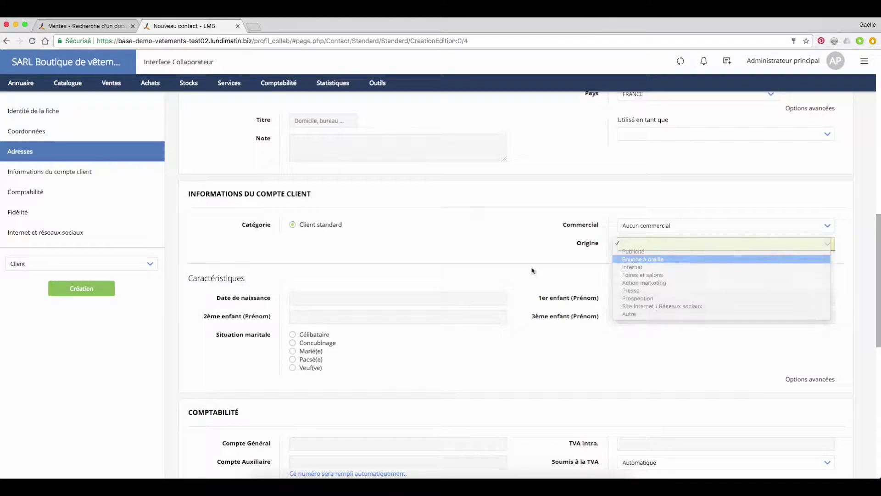
Step: Scroll through the Comptabilité and Fidélité sections to review them
{"action": "scroll", "coordinate": [404, 272], "scroll_direction": "down", "scroll_amount": 2}
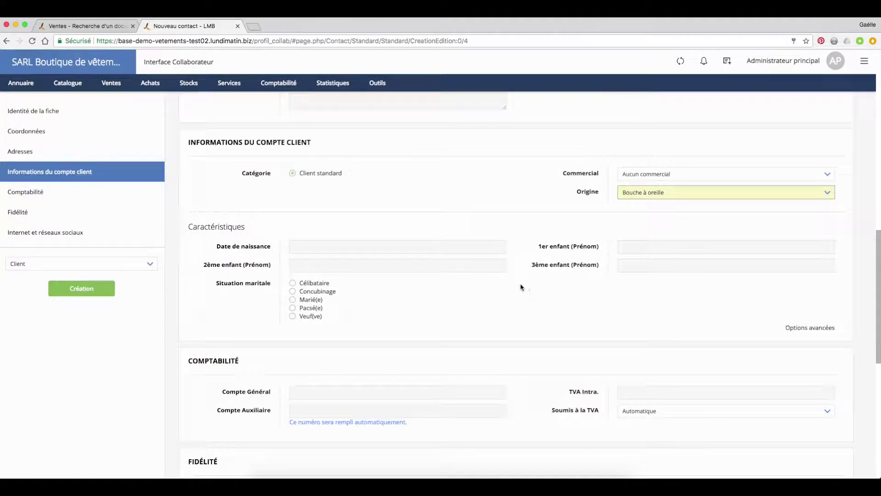
{"action": "scroll", "coordinate": [514, 286], "scroll_direction": "down", "scroll_amount": 4}
{"action": "scroll", "coordinate": [502, 281], "scroll_direction": "up", "scroll_amount": 2}
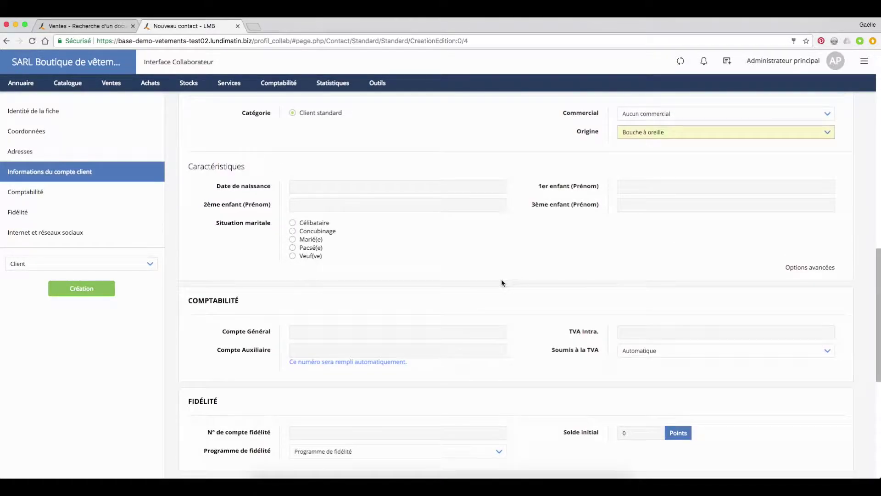
{"action": "scroll", "coordinate": [493, 284], "scroll_direction": "down", "scroll_amount": 4}
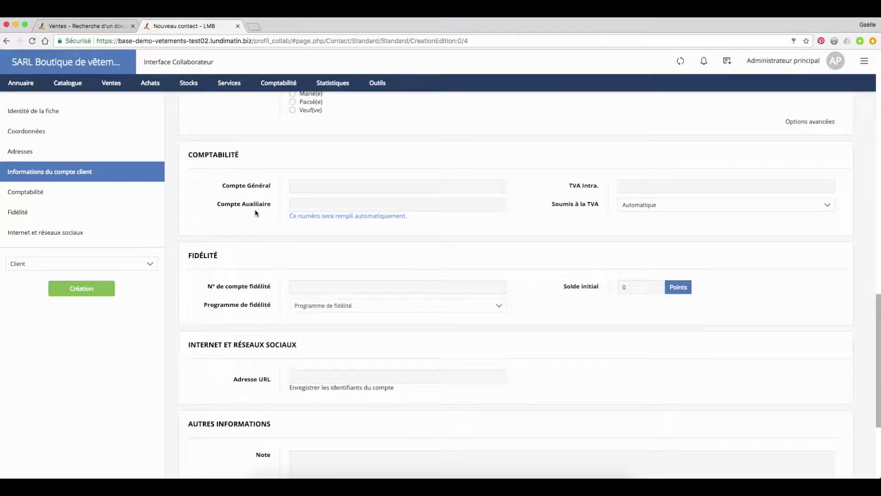
{"action": "scroll", "coordinate": [321, 256], "scroll_direction": "down", "scroll_amount": 2}
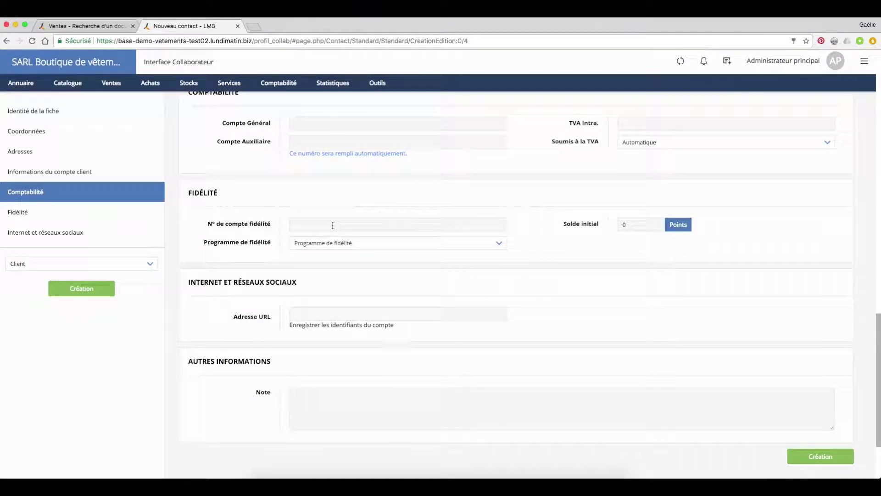
{"action": "scroll", "coordinate": [348, 293], "scroll_direction": "down", "scroll_amount": 2}
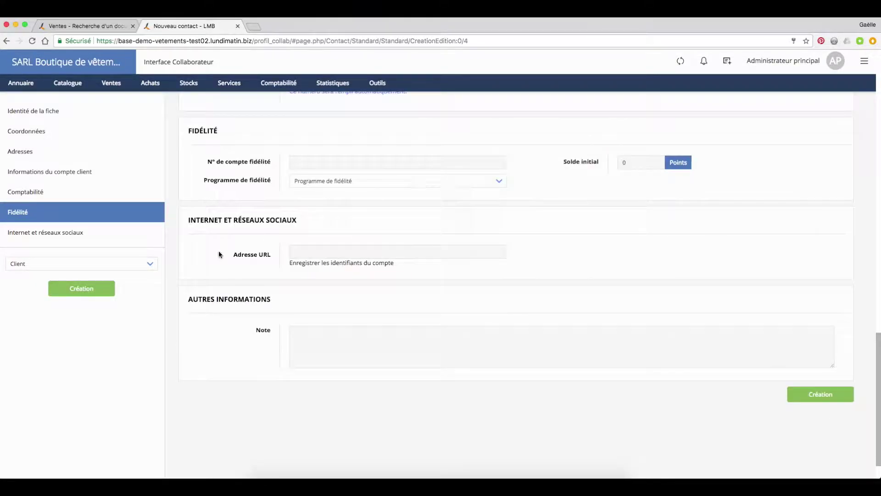
Step: Create the SARL BONPAIN client record
{"action": "left_click", "coordinate": [92, 293]}
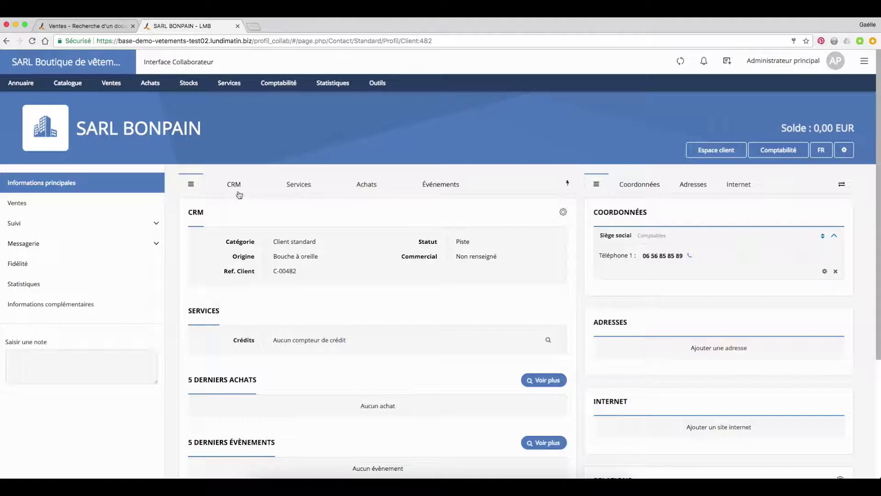
{"action": "scroll", "coordinate": [240, 243], "scroll_direction": "down", "scroll_amount": 3}
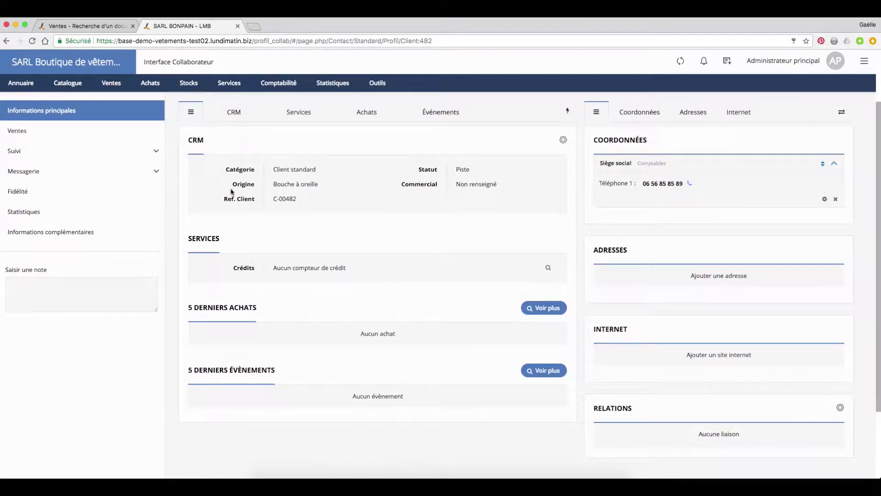
{"action": "scroll", "coordinate": [232, 191], "scroll_direction": "up", "scroll_amount": 2}
Step: Review the CRM details on the SARL BONPAIN client profile
{"action": "left_click", "coordinate": [234, 171]}
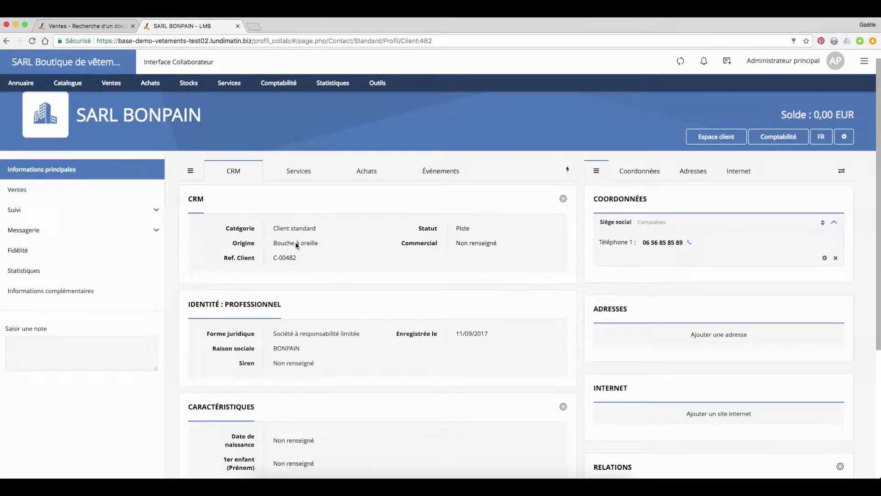
{"action": "scroll", "coordinate": [285, 250], "scroll_direction": "down", "scroll_amount": 2}
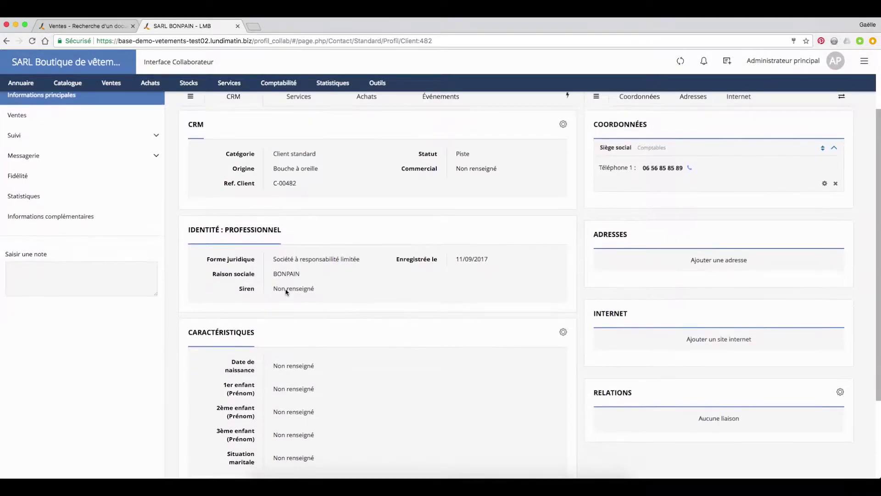
{"action": "scroll", "coordinate": [306, 291], "scroll_direction": "down", "scroll_amount": 2}
{"action": "scroll", "coordinate": [398, 369], "scroll_direction": "up", "scroll_amount": 5}
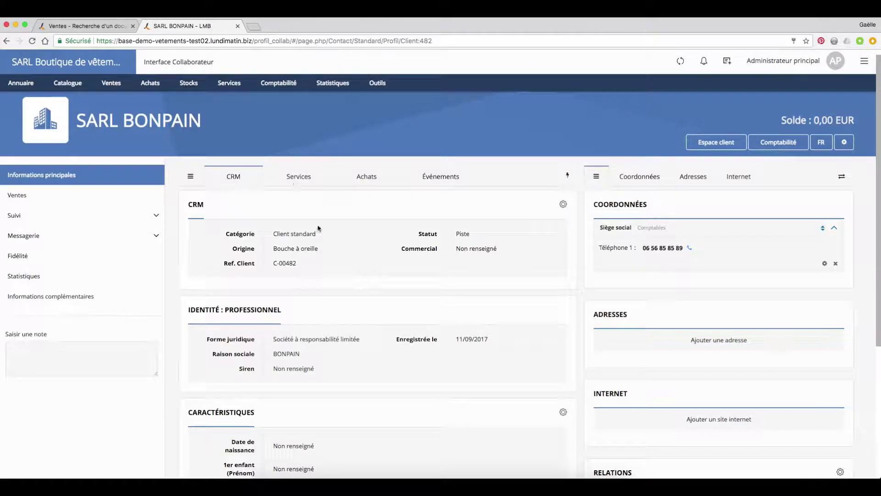
{"action": "scroll", "coordinate": [346, 344], "scroll_direction": "down", "scroll_amount": 2}
{"action": "scroll", "coordinate": [368, 429], "scroll_direction": "down", "scroll_amount": 2}
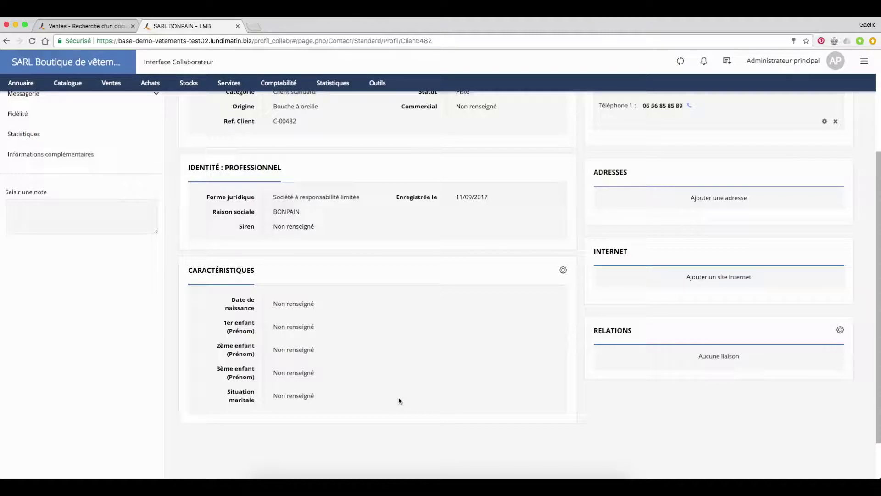
{"action": "left_click", "coordinate": [864, 61]}
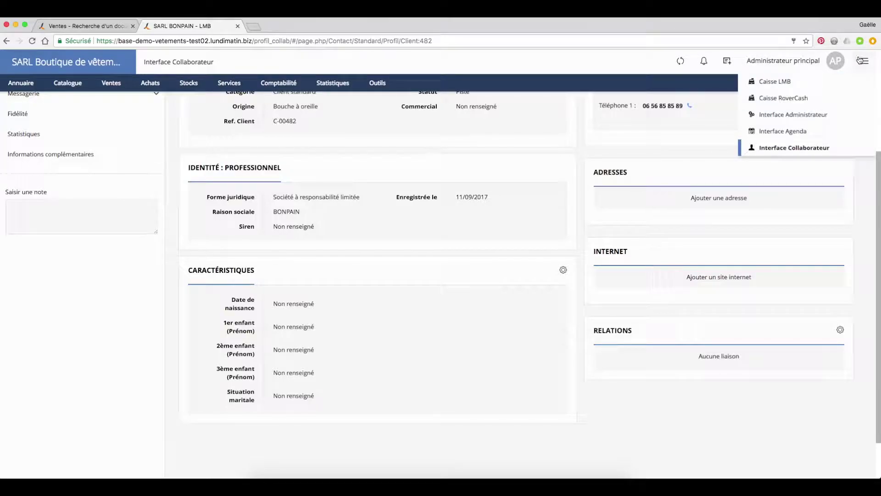
Step: Switch to the administrator interface and open Annuaire's Catégories de clients list
{"action": "left_click", "coordinate": [821, 119]}
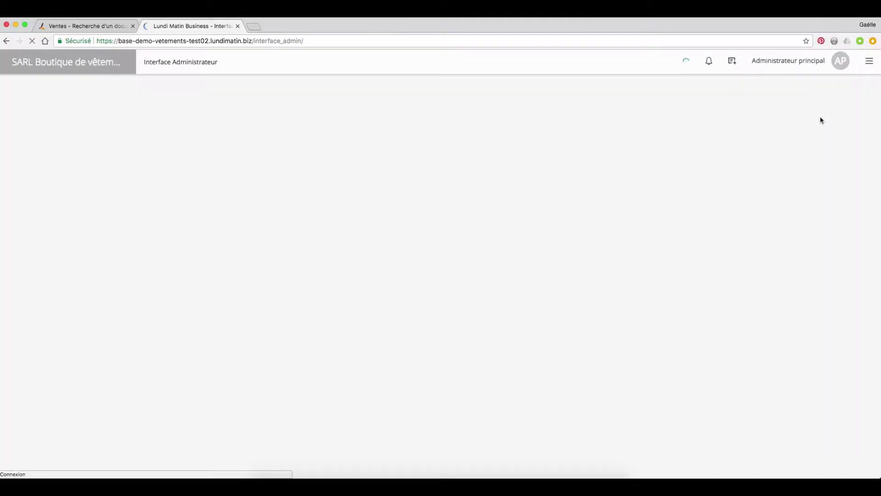
{"action": "mouse_move", "coordinate": [61, 83]}
{"action": "left_click", "coordinate": [71, 101]}
{"action": "left_click", "coordinate": [277, 164]}
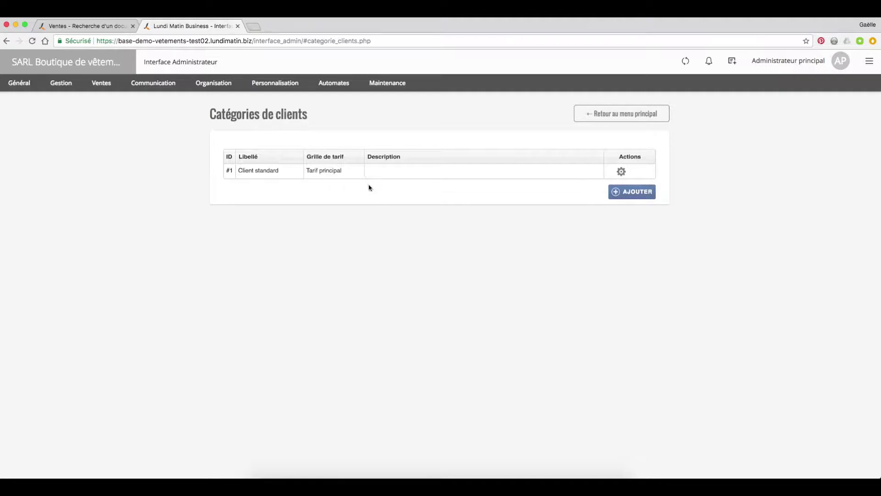
Step: Add a category labelled 'Clients Grands Comptes', check its CRM, pricing and invoicing tabs, and save
{"action": "left_click", "coordinate": [622, 195]}
{"action": "left_click", "coordinate": [433, 173]}
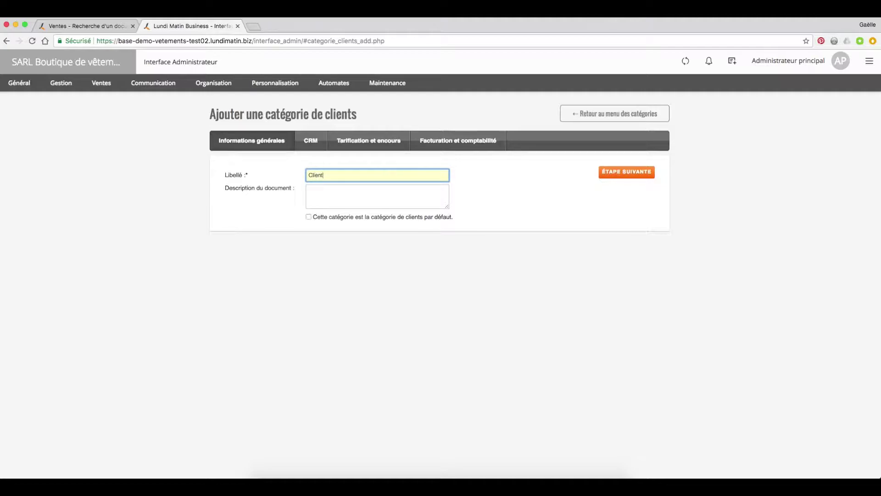
{"action": "type", "text": "Clients Grands Comptes"}
{"action": "left_click", "coordinate": [541, 187]}
{"action": "left_click", "coordinate": [312, 143]}
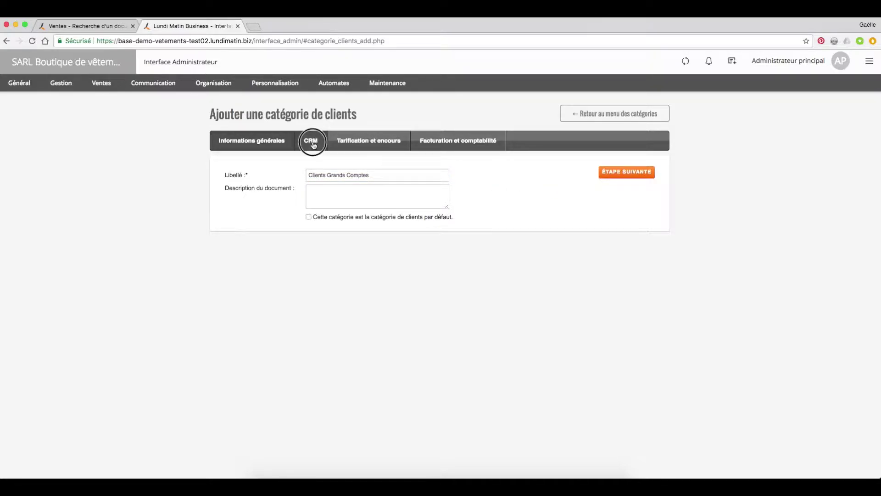
{"action": "left_click", "coordinate": [373, 142]}
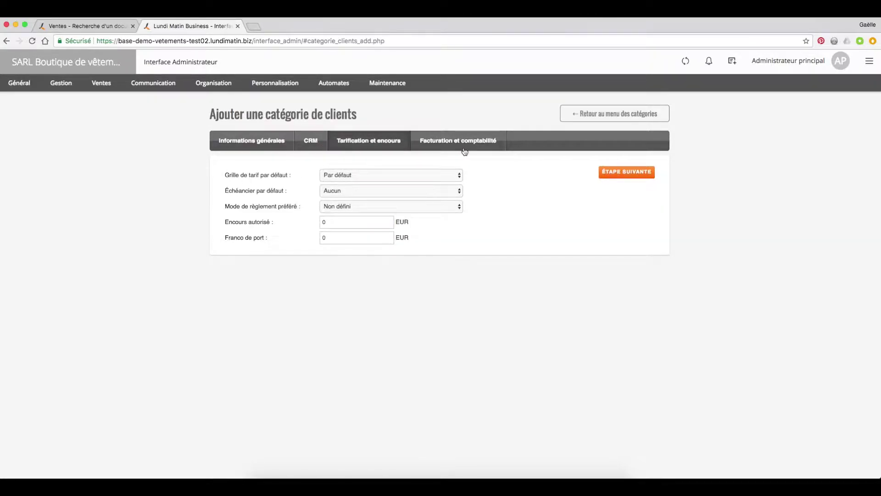
{"action": "left_click", "coordinate": [464, 151]}
{"action": "left_click", "coordinate": [640, 175]}
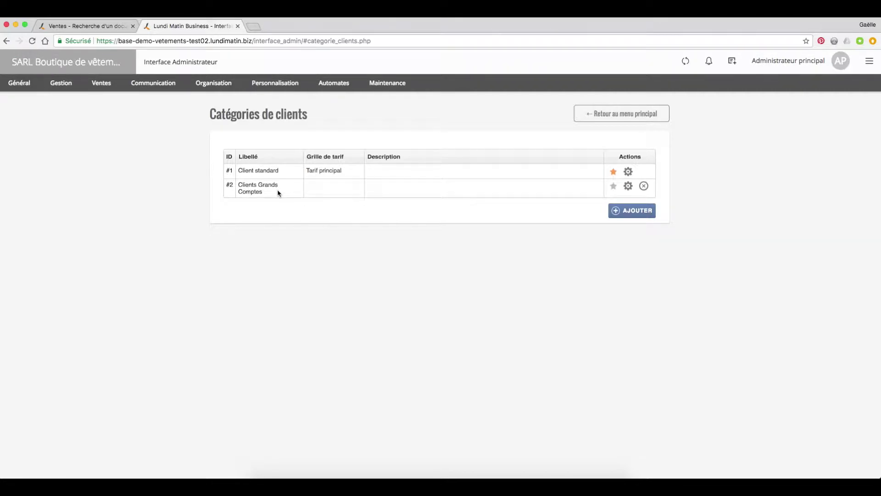
Step: Add a client custom field labelled 'Taille de la structure' of type Sélection simple
{"action": "left_click", "coordinate": [274, 84]}
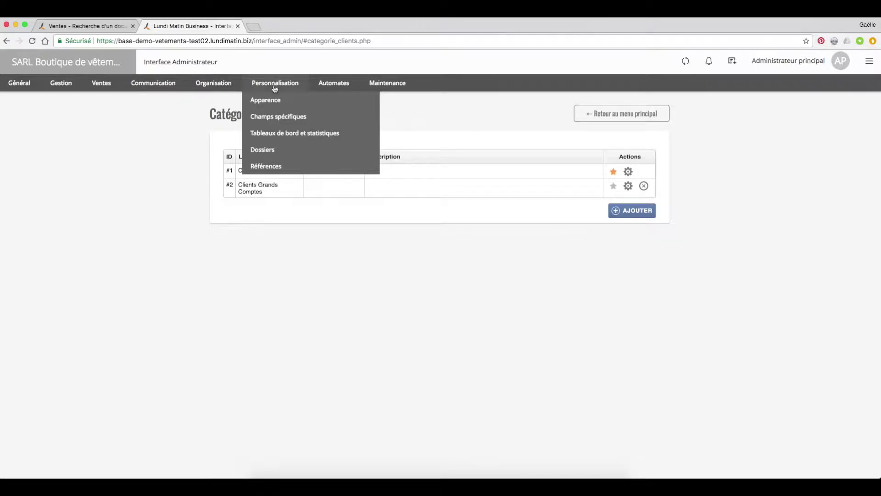
{"action": "left_click", "coordinate": [274, 117]}
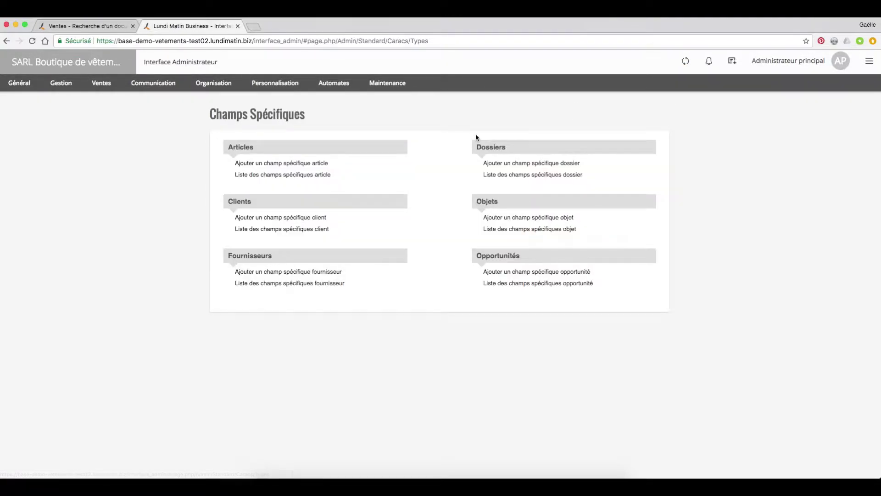
{"action": "left_click", "coordinate": [312, 218]}
{"action": "left_click", "coordinate": [335, 158]}
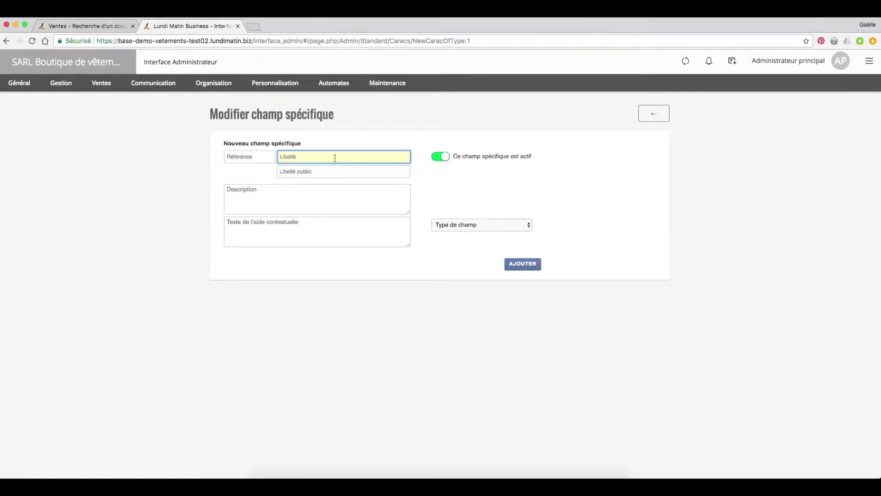
{"action": "type", "text": "Taille de la structure"}
{"action": "left_click", "coordinate": [536, 181]}
{"action": "left_click", "coordinate": [520, 223]}
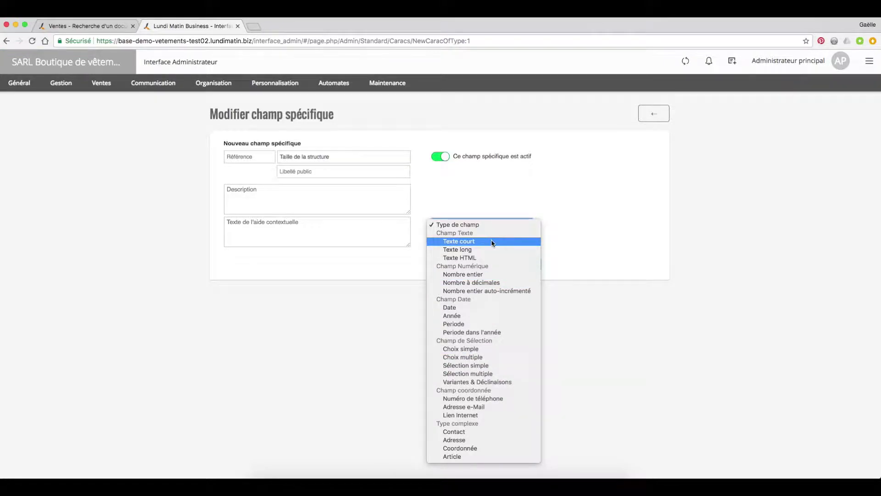
{"action": "left_click", "coordinate": [503, 365]}
Step: Add the first option '> 250 collaborateurs' as both stored and displayed value
{"action": "left_click", "coordinate": [271, 277]}
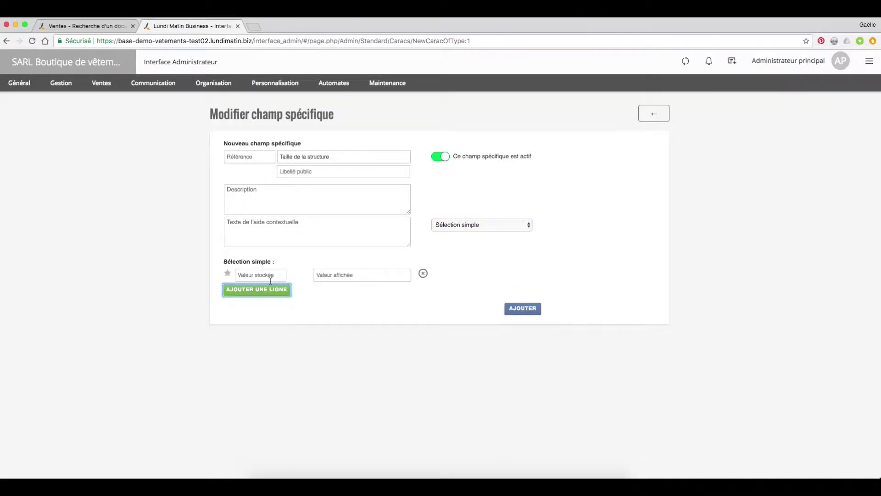
{"action": "left_click", "coordinate": [267, 276]}
{"action": "type", "text": "> 250 c"}
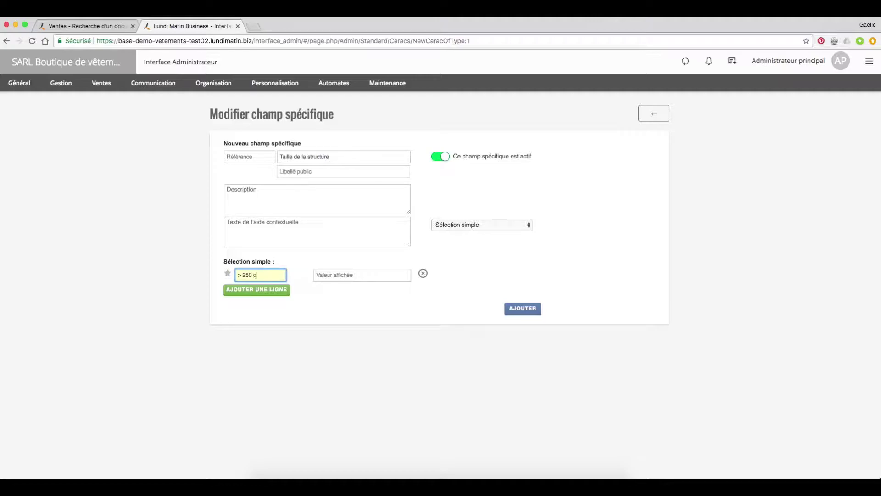
{"action": "type", "text": "ollabotateurs"}
{"action": "left_click", "coordinate": [269, 274]}
{"action": "key", "text": "BackSpace"}
{"action": "type", "text": "r"}
{"action": "key", "text": "ctrl+a"}
{"action": "key", "text": "ctrl+c"}
{"action": "left_click", "coordinate": [336, 275]}
{"action": "key", "text": "ctrl+v"}
Step: Add the second option '> 500 collaborateurs' and save the field
{"action": "left_click", "coordinate": [256, 290]}
{"action": "left_click", "coordinate": [253, 289]}
{"action": "type", "text": "<"}
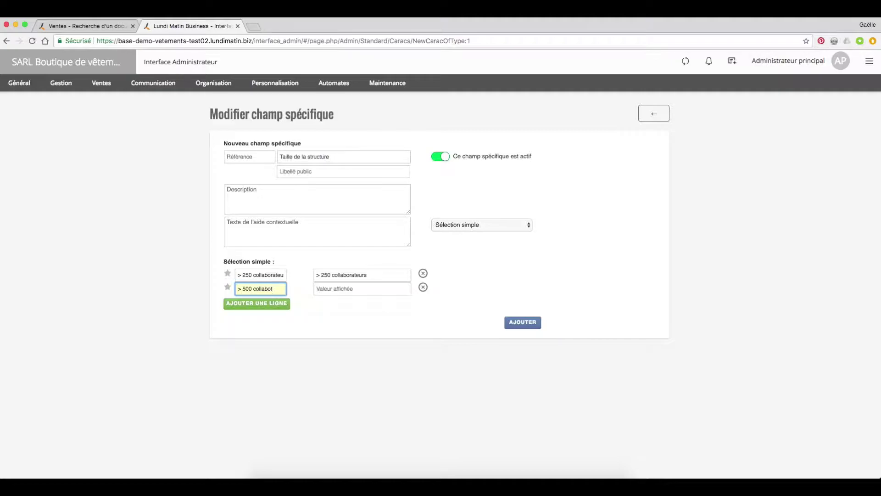
{"action": "type", "text": "eurs"}
{"action": "left_click", "coordinate": [347, 289]}
{"action": "key", "text": "ctrl+v"}
{"action": "left_click", "coordinate": [524, 323]}
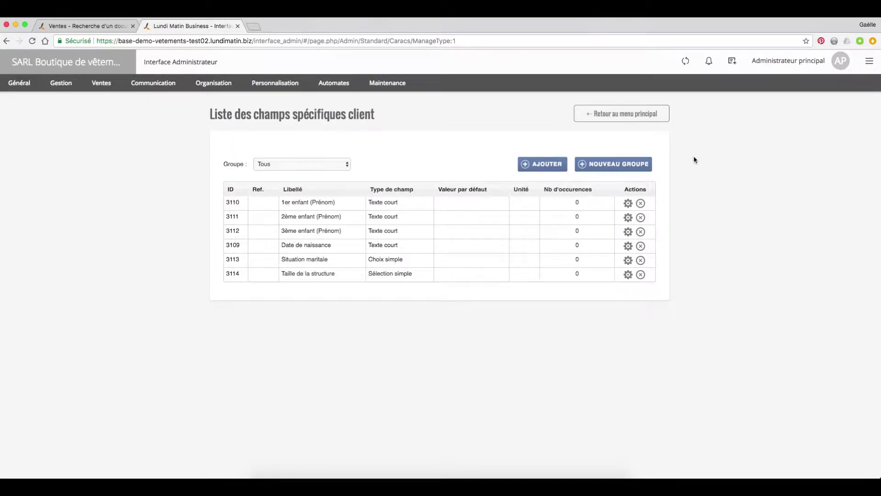
Step: Create the 'Groupe Grands Comptes' field group and move Taille de la structure into it
{"action": "left_click", "coordinate": [610, 164]}
{"action": "left_click", "coordinate": [441, 247]}
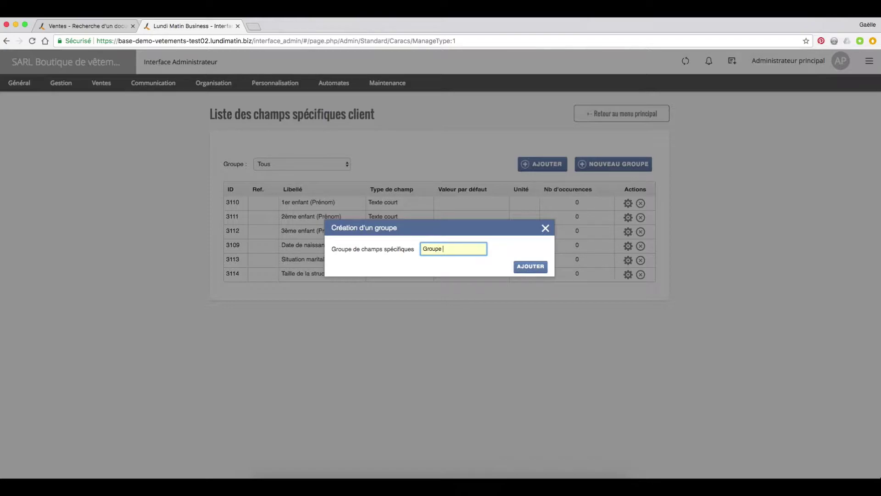
{"action": "type", "text": "Groupe Grands Comptes"}
{"action": "left_click", "coordinate": [530, 267]}
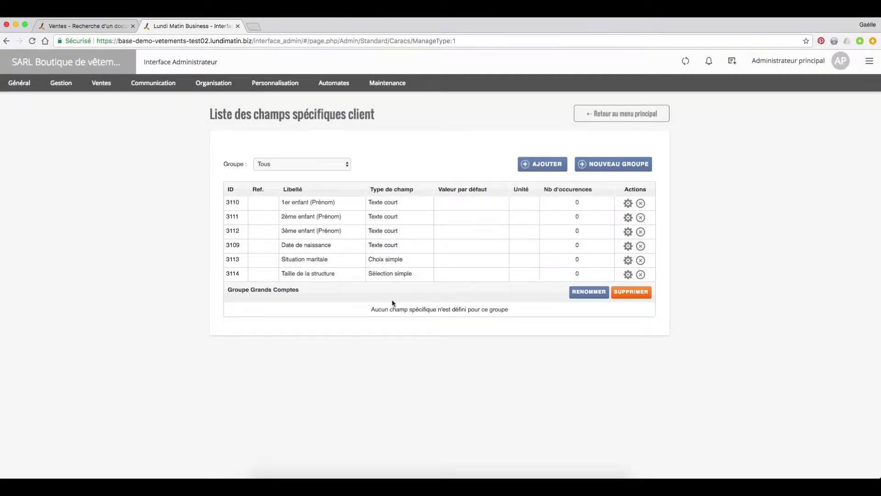
{"action": "left_click", "coordinate": [628, 276]}
{"action": "left_click", "coordinate": [520, 205]}
{"action": "left_click", "coordinate": [507, 216]}
{"action": "left_click", "coordinate": [540, 324]}
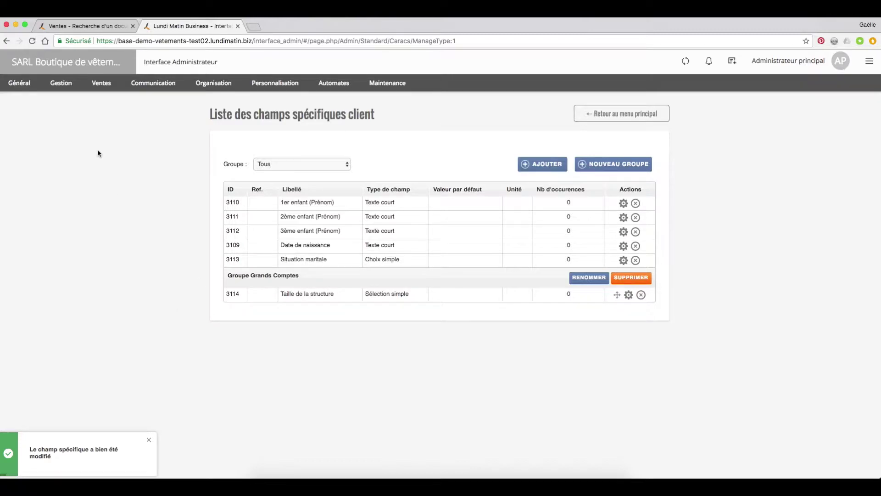
Step: Attach Groupe Grands Comptes to the Clients Grands Comptes category, then return to the collaborator interface
{"action": "mouse_move", "coordinate": [61, 82]}
{"action": "left_click", "coordinate": [67, 100]}
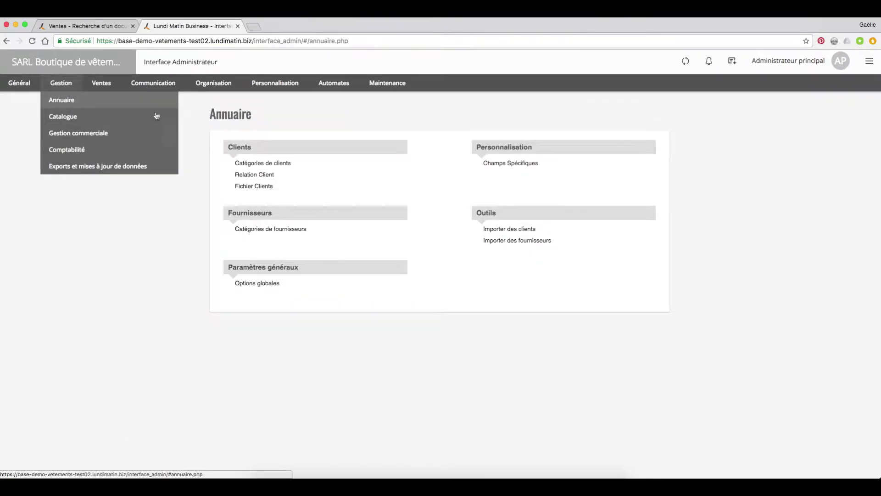
{"action": "left_click", "coordinate": [278, 164]}
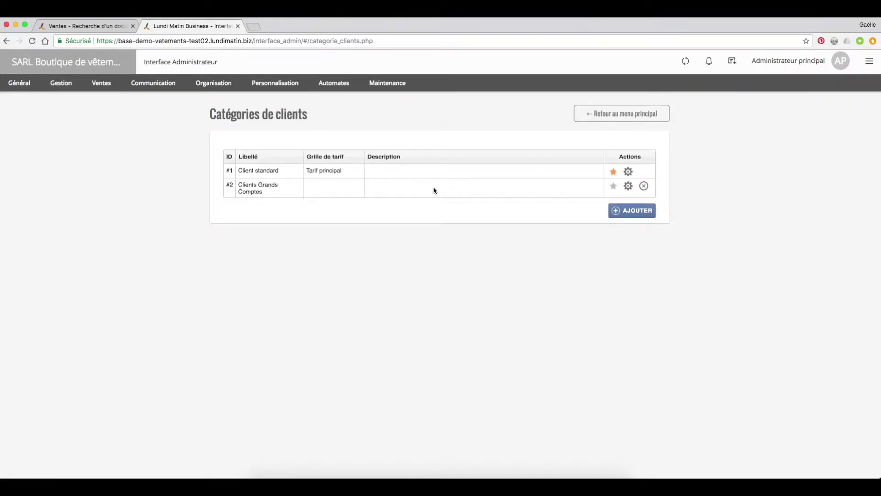
{"action": "left_click", "coordinate": [628, 185]}
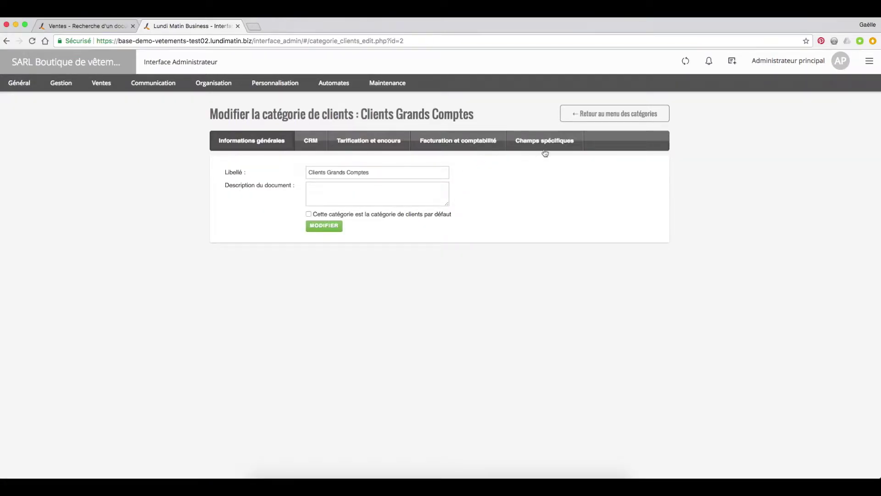
{"action": "left_click", "coordinate": [545, 141]}
{"action": "left_click", "coordinate": [590, 247]}
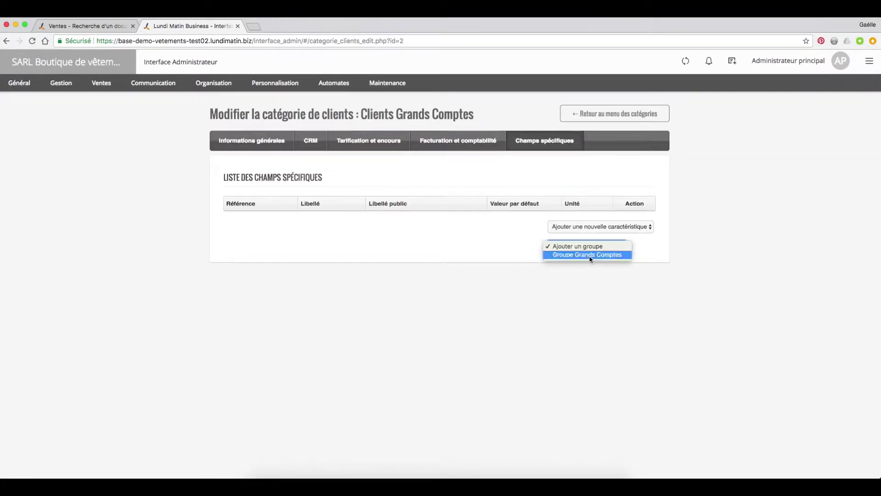
{"action": "left_click", "coordinate": [590, 255]}
{"action": "left_click", "coordinate": [633, 247]}
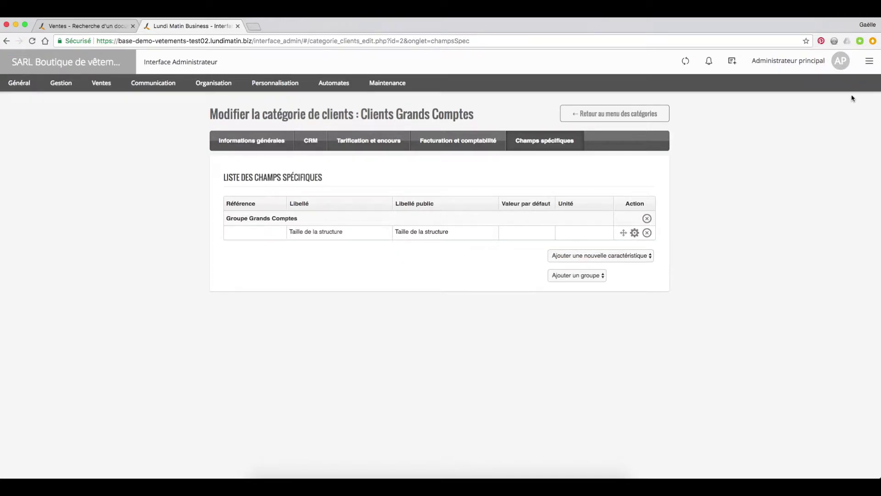
{"action": "left_click", "coordinate": [869, 61]}
{"action": "left_click", "coordinate": [819, 148]}
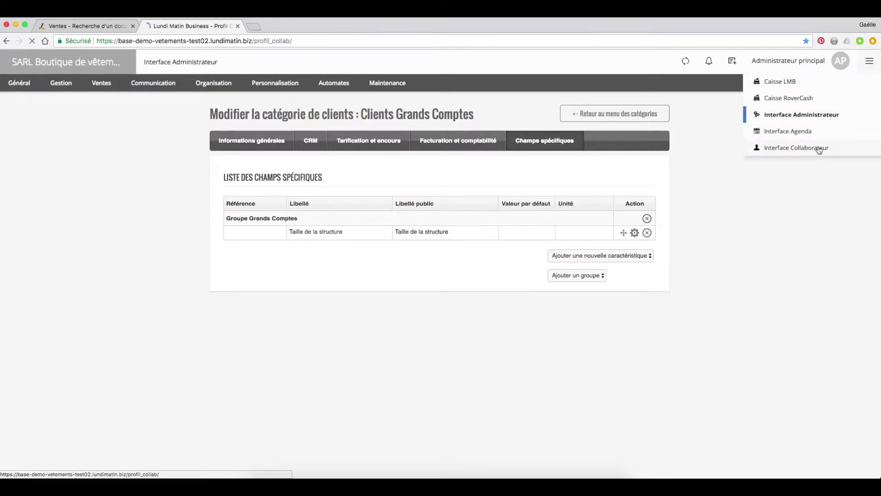
Step: Start a new Professionnel client record with legal form SA and company name Carrefour
{"action": "mouse_move", "coordinate": [25, 83]}
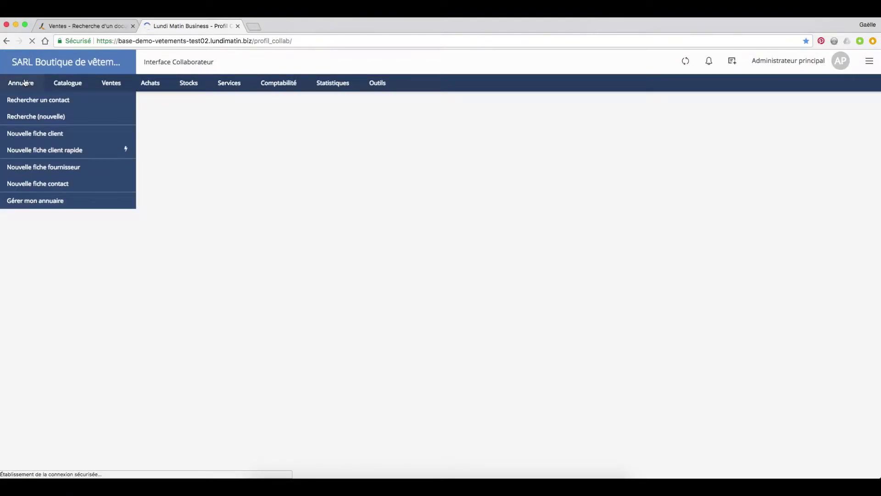
{"action": "left_click", "coordinate": [34, 134]}
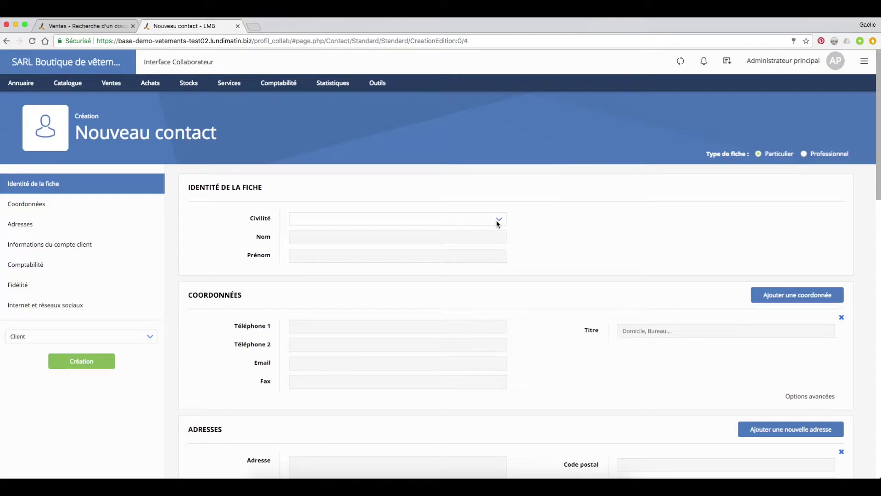
{"action": "left_click", "coordinate": [803, 154]}
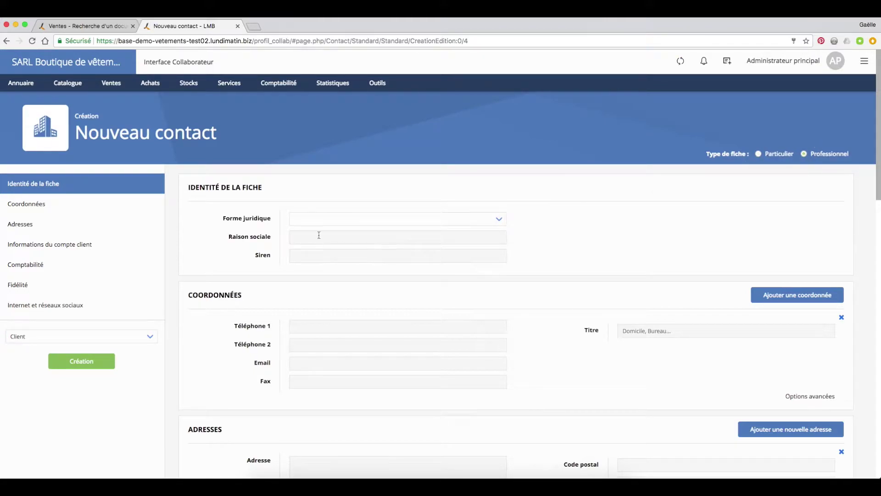
{"action": "left_click", "coordinate": [332, 218]}
{"action": "left_click", "coordinate": [334, 257]}
{"action": "left_click", "coordinate": [321, 237]}
{"action": "type", "text": "carrefour"}
{"action": "left_click", "coordinate": [440, 369]}
Step: Assign category Clients Grands Comptes and structure size > 500 collaborateurs, then create the client
{"action": "scroll", "coordinate": [439, 370], "scroll_direction": "down", "scroll_amount": 6}
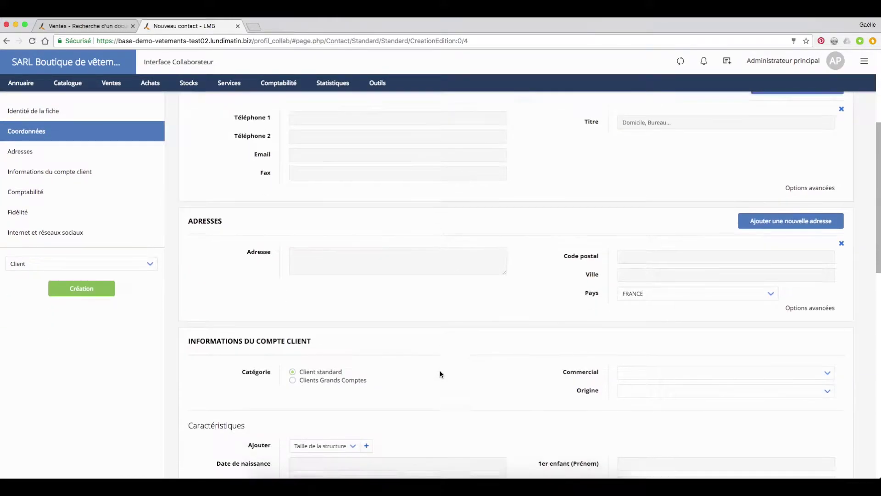
{"action": "scroll", "coordinate": [439, 370], "scroll_direction": "down", "scroll_amount": 1}
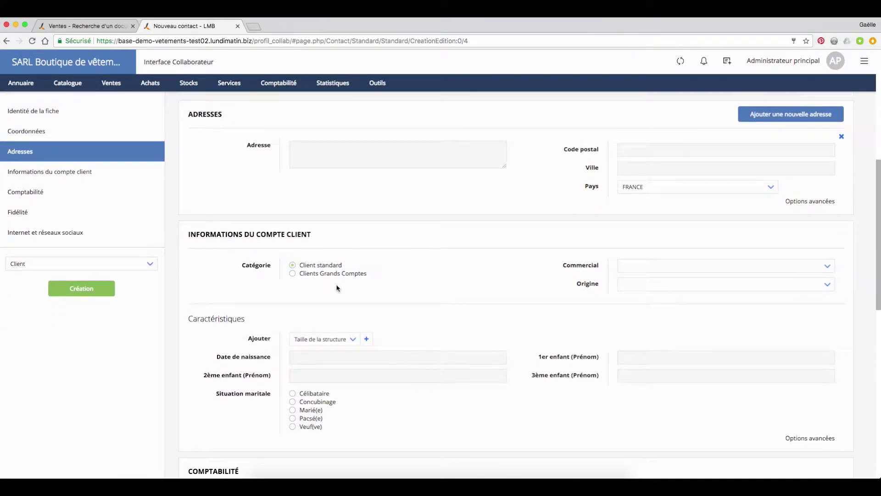
{"action": "left_click", "coordinate": [293, 274]}
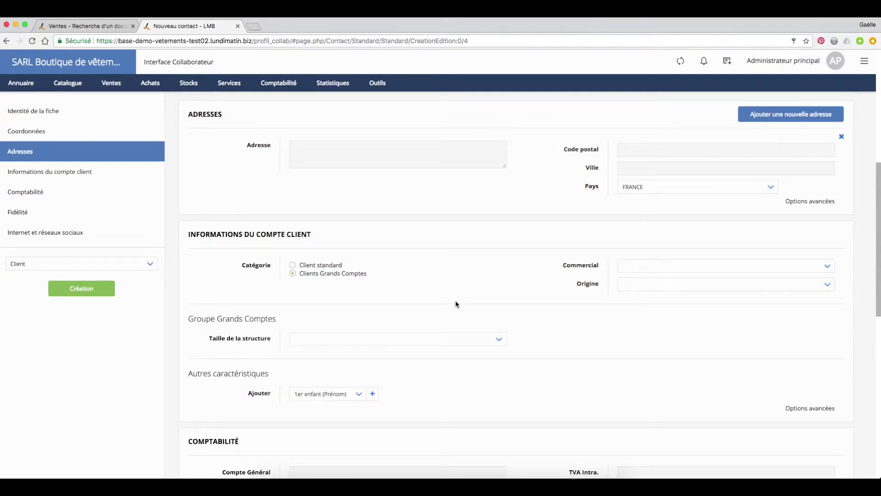
{"action": "scroll", "coordinate": [457, 301], "scroll_direction": "down", "scroll_amount": 1}
{"action": "left_click", "coordinate": [500, 312]}
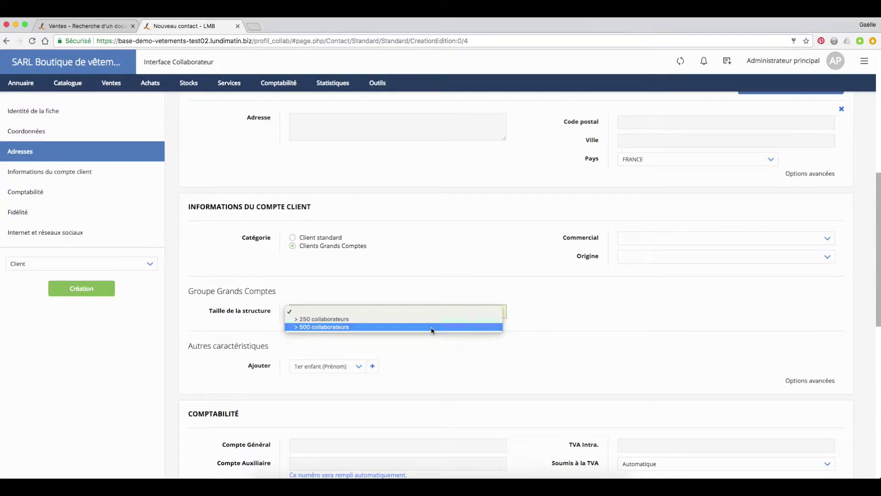
{"action": "left_click", "coordinate": [431, 326]}
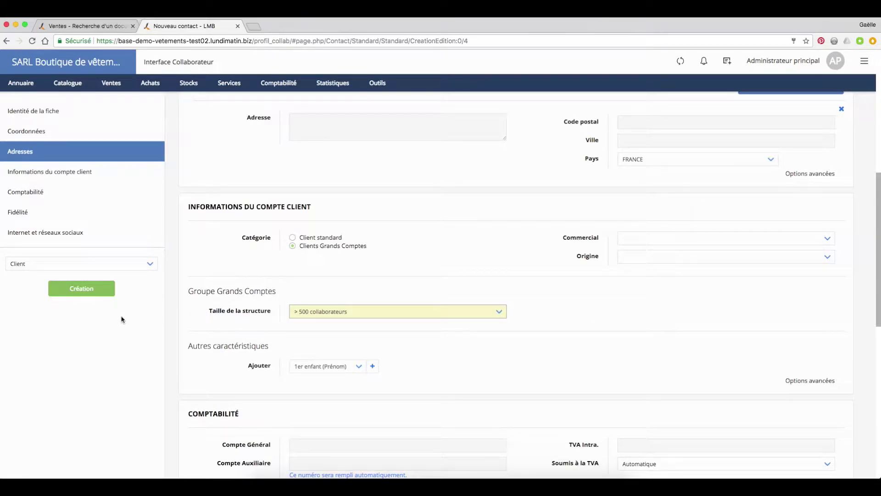
{"action": "left_click", "coordinate": [90, 292]}
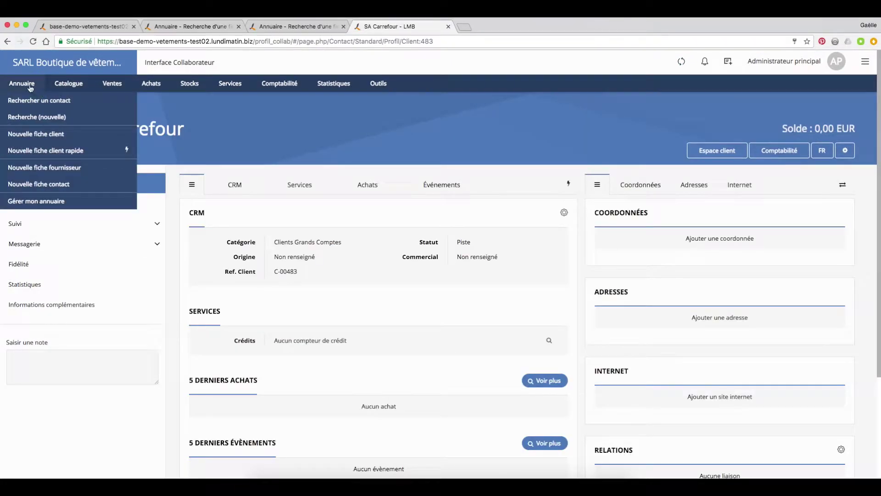
Step: Search contacts for the individual client by her first name and open her record
{"action": "left_click", "coordinate": [30, 100]}
{"action": "type", "text": "laurence"}
{"action": "key", "text": "Return"}
{"action": "left_click", "coordinate": [110, 276]}
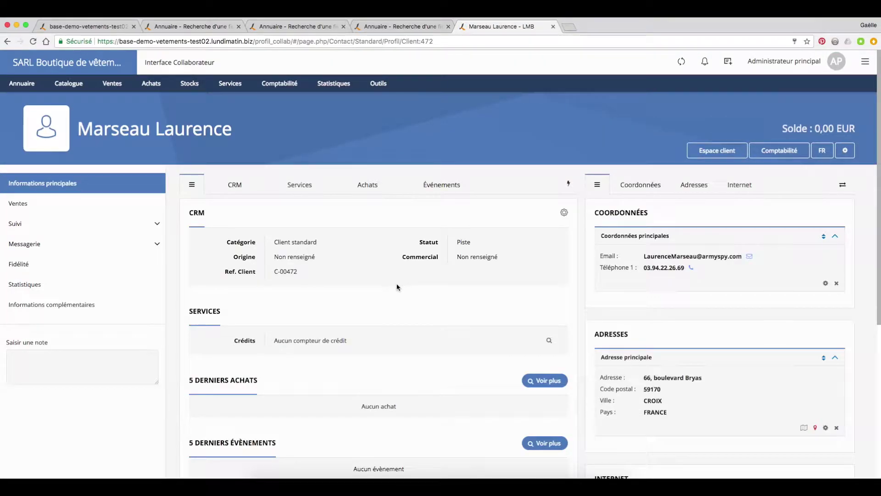
Step: Log an Appel reçu event with the note 'Souhaite recevoir documentation V7' under Suivi > Événements
{"action": "left_click", "coordinate": [143, 226]}
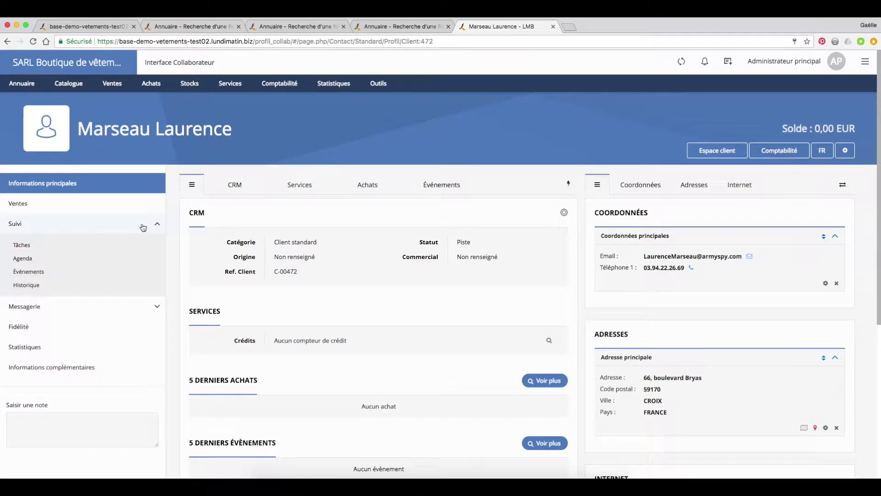
{"action": "left_click", "coordinate": [68, 271]}
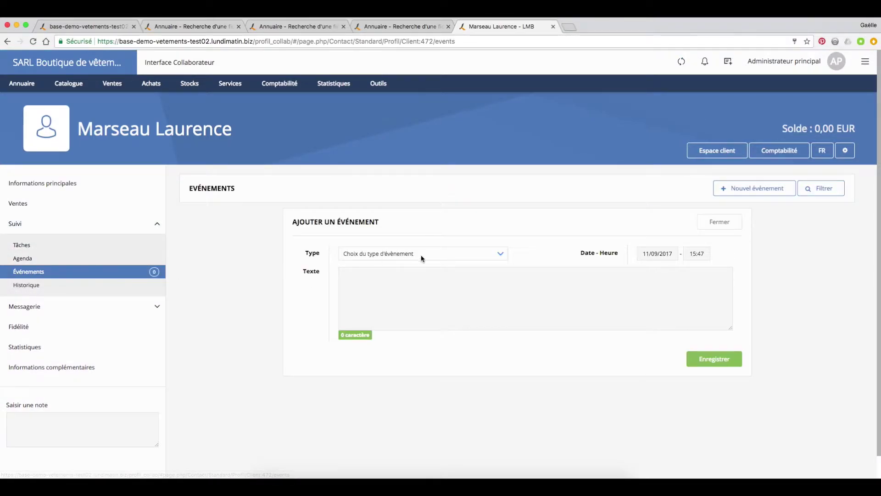
{"action": "left_click", "coordinate": [462, 254]}
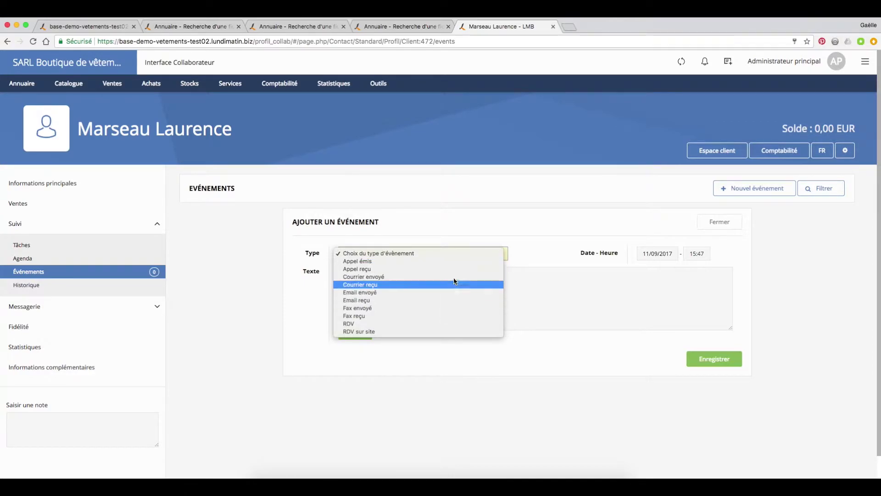
{"action": "left_click", "coordinate": [454, 268]}
{"action": "left_click", "coordinate": [420, 289]}
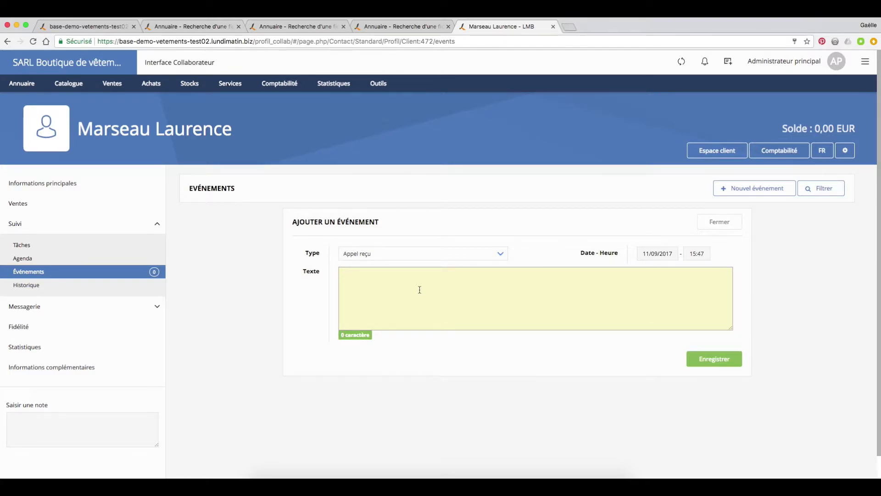
{"action": "type", "text": "Souhaite recevoir document"}
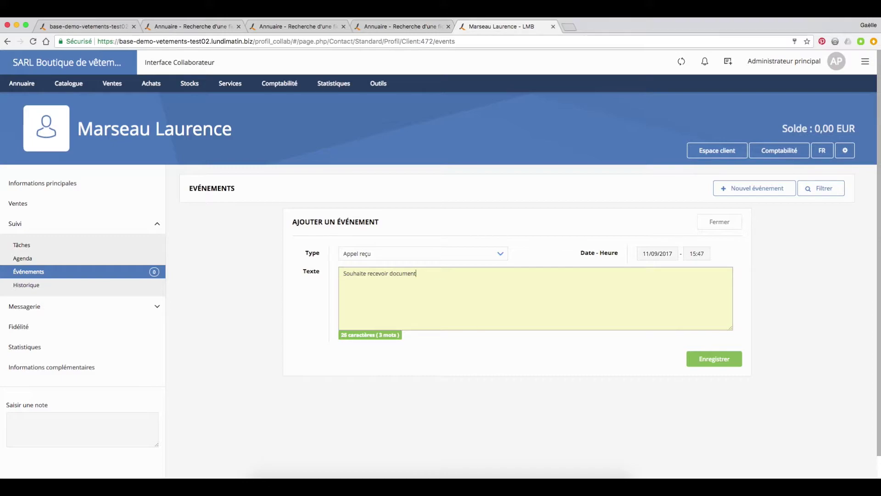
{"action": "type", "text": "on V7"}
{"action": "left_click", "coordinate": [708, 360]}
{"action": "left_click", "coordinate": [444, 256]}
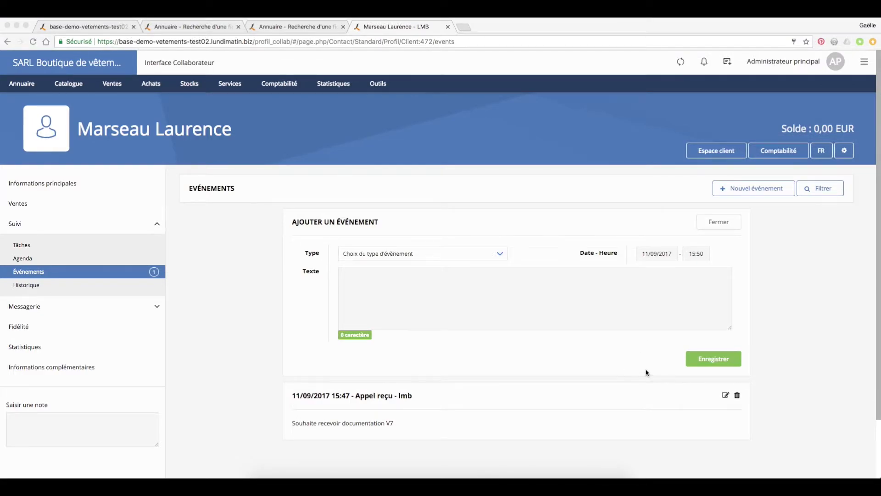
{"action": "left_click", "coordinate": [641, 370]}
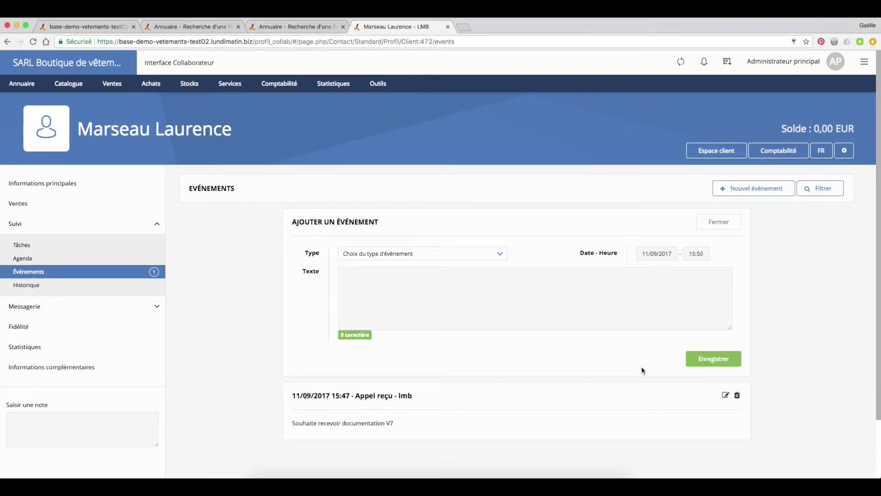
Step: Enrol the client in the loyalty programme, then create new invoice FAC-00017 via Actions rapides
{"action": "left_click", "coordinate": [68, 328]}
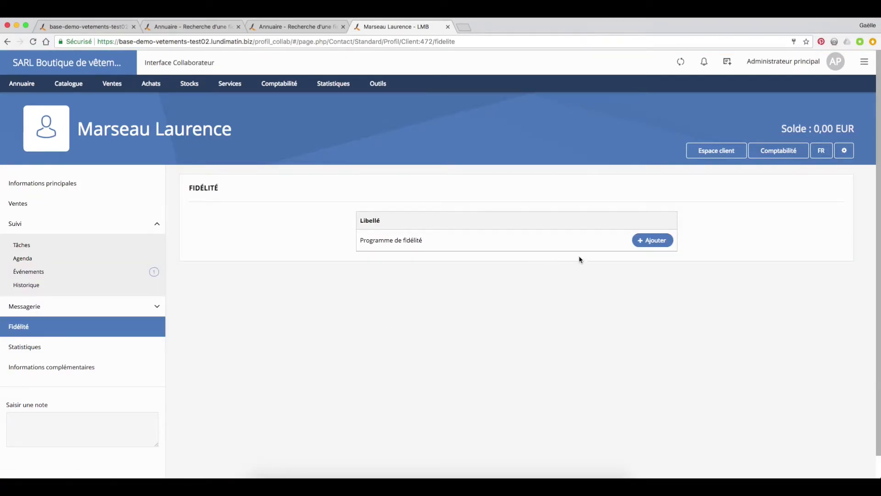
{"action": "left_click", "coordinate": [654, 240]}
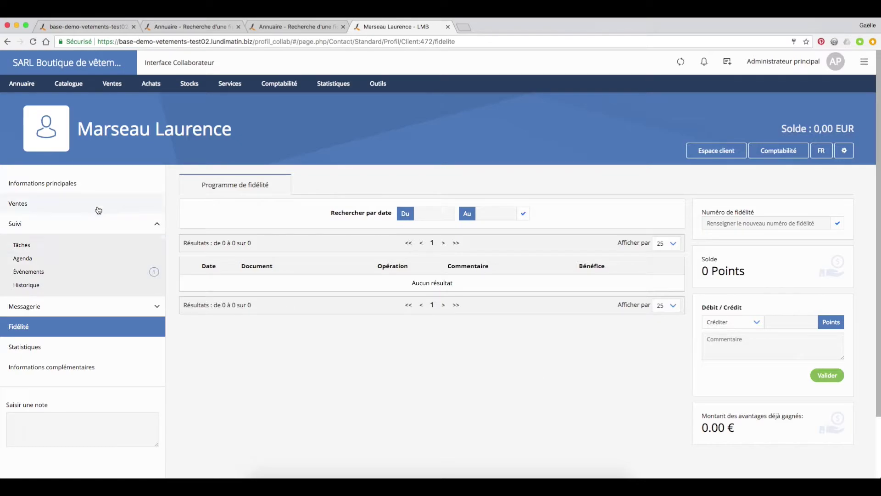
{"action": "left_click", "coordinate": [97, 187]}
{"action": "left_click", "coordinate": [567, 184]}
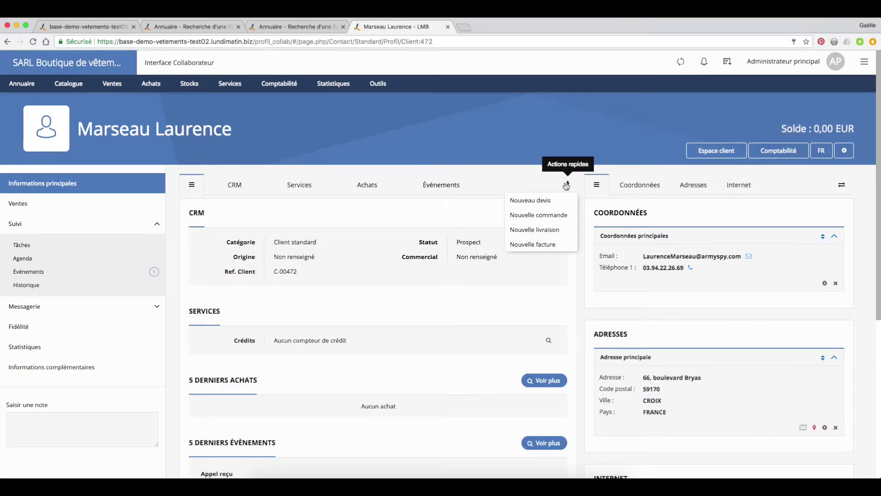
{"action": "left_click", "coordinate": [543, 244]}
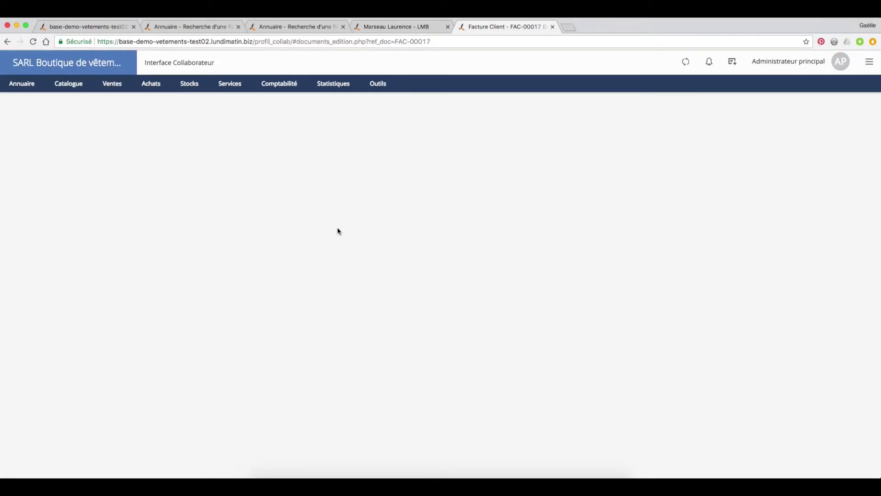
Step: Add one ANGELIE Pantalon classique to the invoice and mark it A régler
{"action": "left_click", "coordinate": [212, 157]}
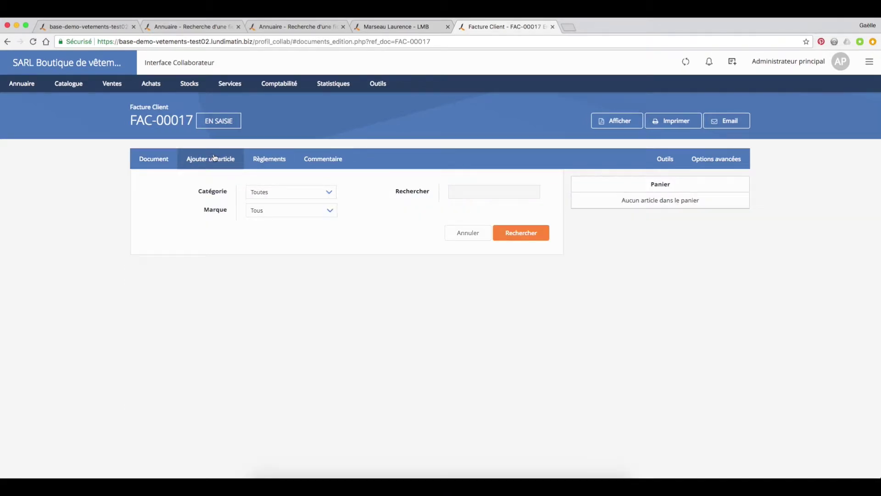
{"action": "left_click", "coordinate": [521, 232]}
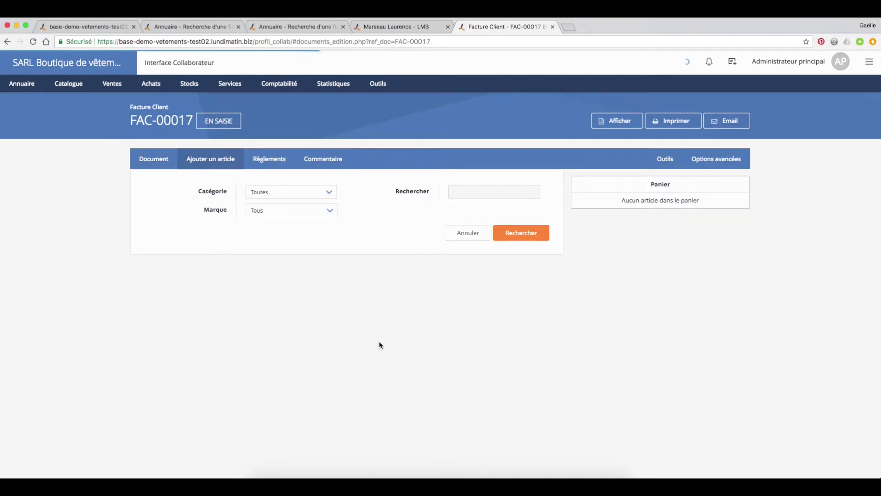
{"action": "scroll", "coordinate": [533, 340], "scroll_direction": "down", "scroll_amount": 1}
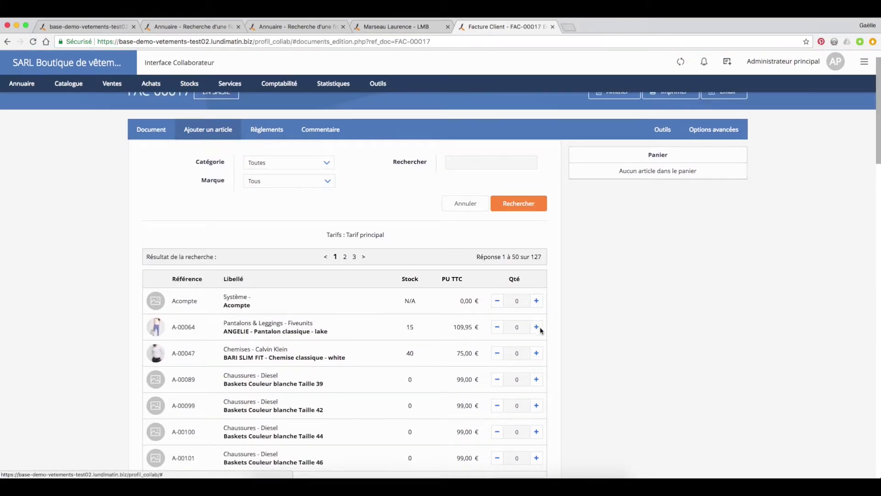
{"action": "left_click", "coordinate": [536, 327]}
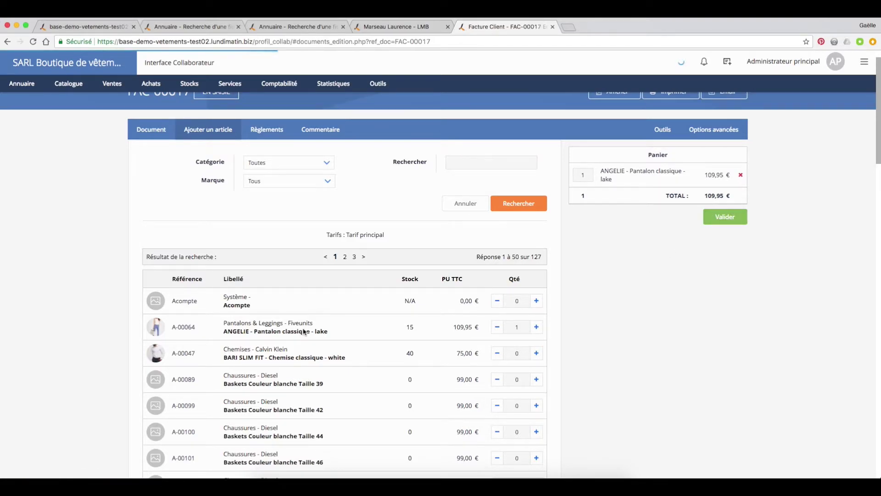
{"action": "left_click", "coordinate": [475, 322]}
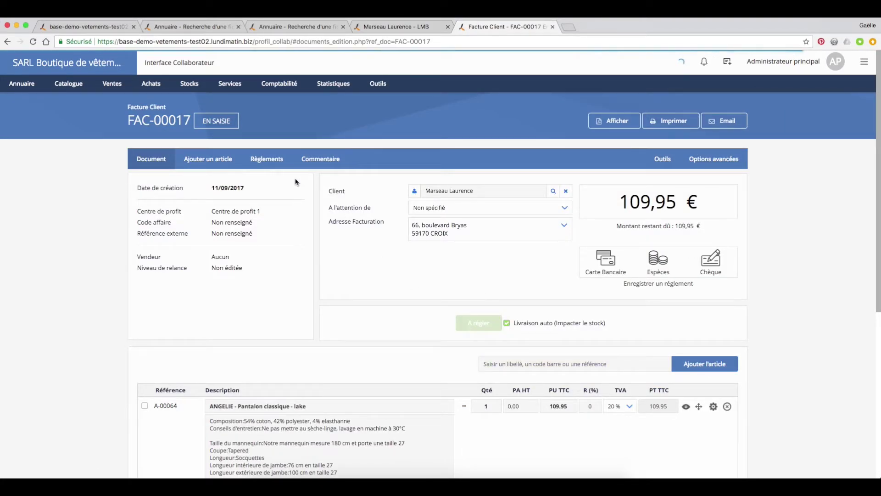
Step: Record the 109,95 € Carte Bancaire payment so the invoice becomes Acquittée
{"action": "left_click", "coordinate": [271, 160]}
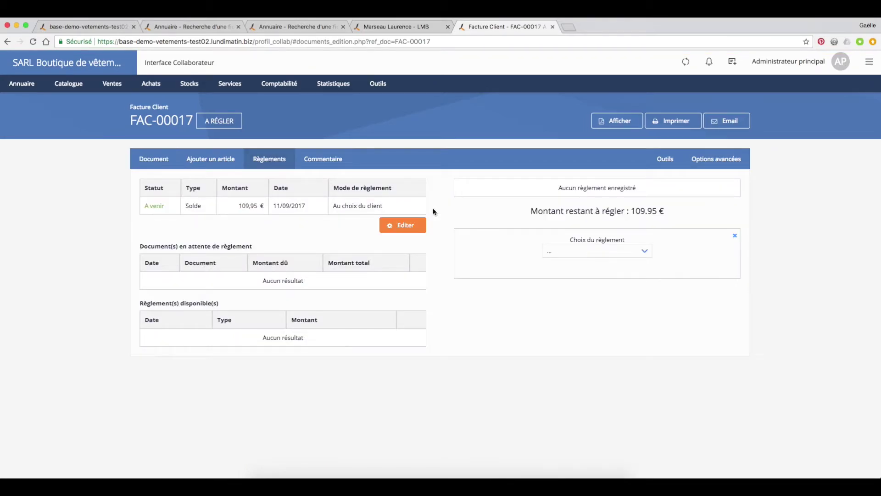
{"action": "left_click", "coordinate": [580, 251]}
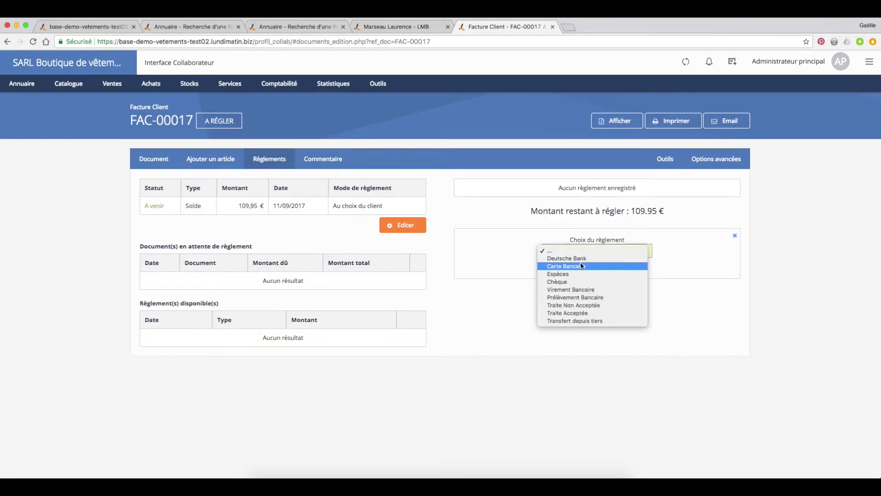
{"action": "left_click", "coordinate": [567, 266]}
{"action": "left_click", "coordinate": [599, 346]}
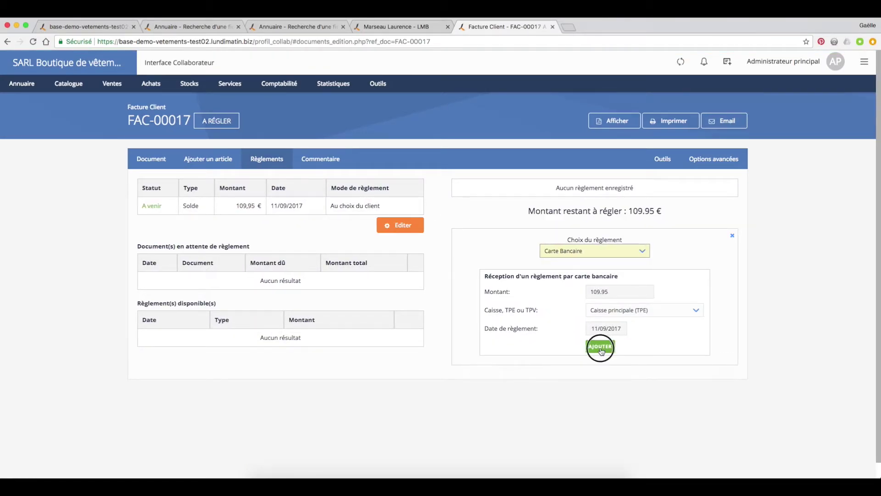
{"action": "left_click", "coordinate": [156, 163]}
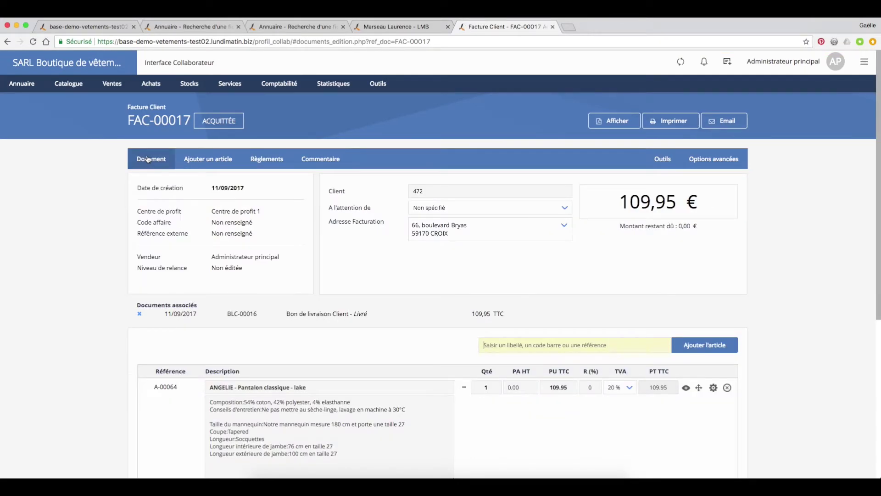
Step: Check the 109 loyalty points earned on FAC-00017, then open a new SMS form for the client
{"action": "left_click", "coordinate": [414, 192]}
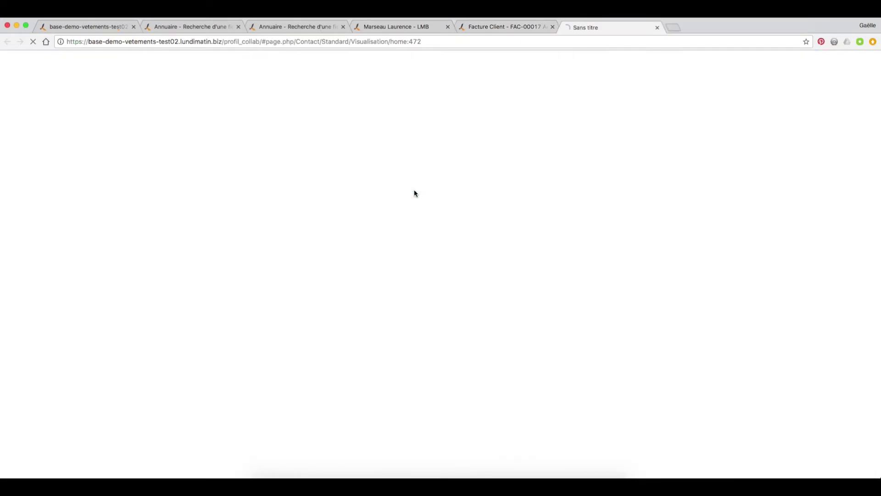
{"action": "left_click", "coordinate": [117, 266]}
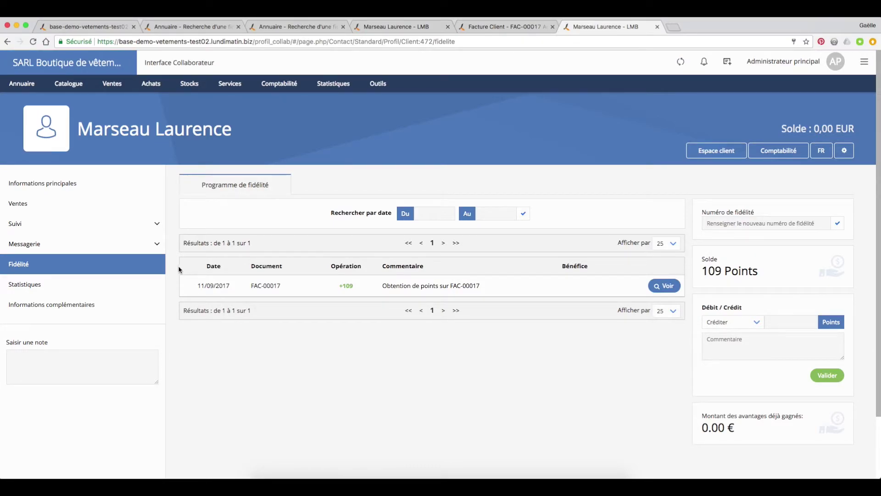
{"action": "left_click", "coordinate": [143, 228]}
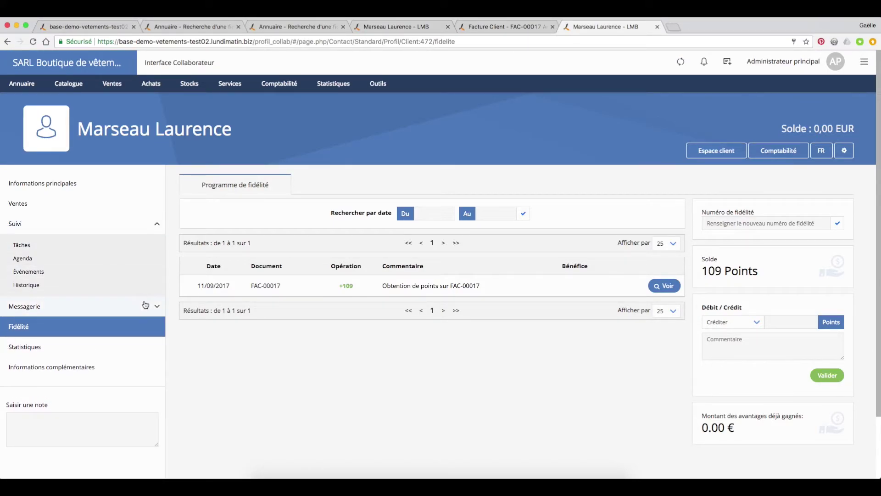
{"action": "left_click", "coordinate": [153, 307]}
{"action": "left_click", "coordinate": [118, 341]}
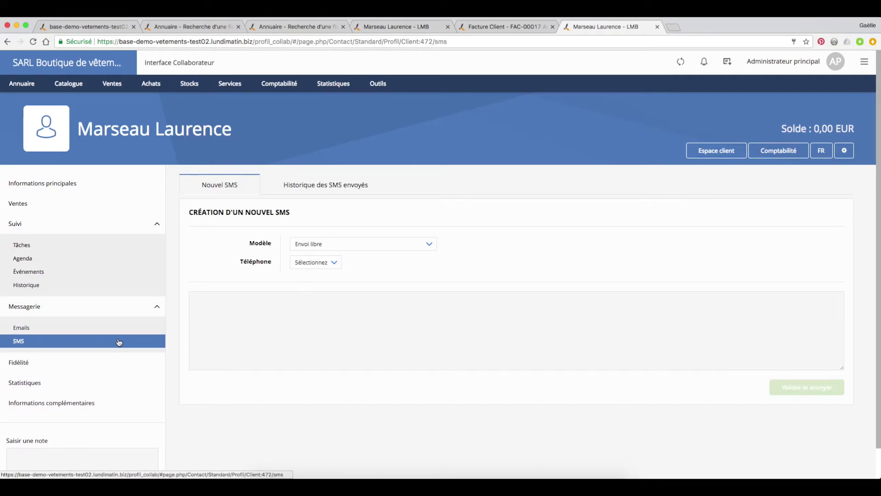
{"action": "left_click", "coordinate": [338, 262]}
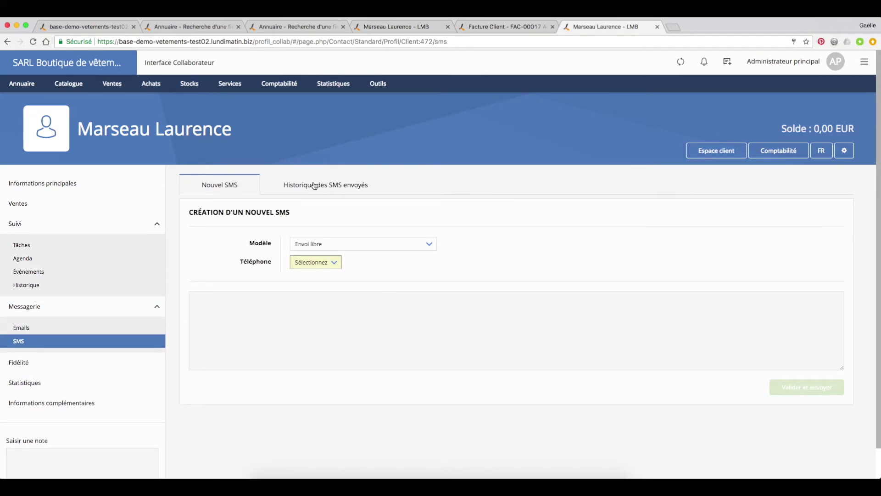
{"action": "left_click", "coordinate": [385, 85]}
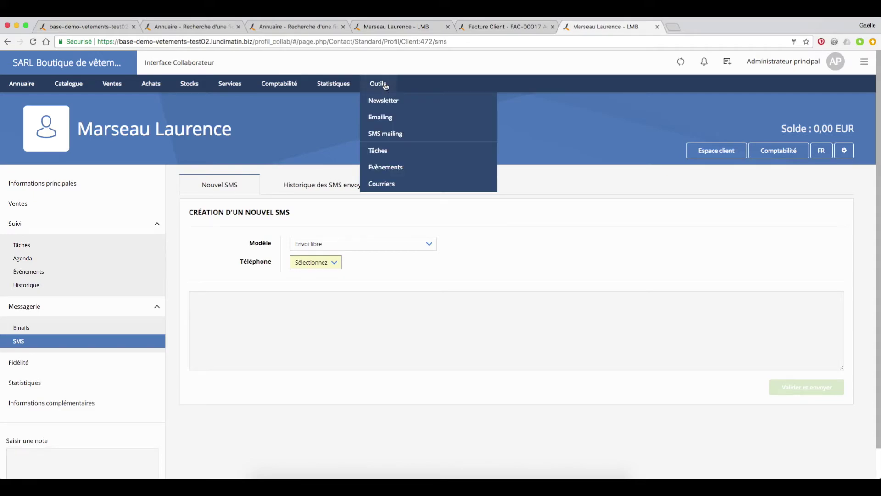
Step: Open Newsletter mensuelle from Outils > Newsletter and delete the company prefix, leaving subject 'Newsletter'
{"action": "left_click", "coordinate": [384, 100]}
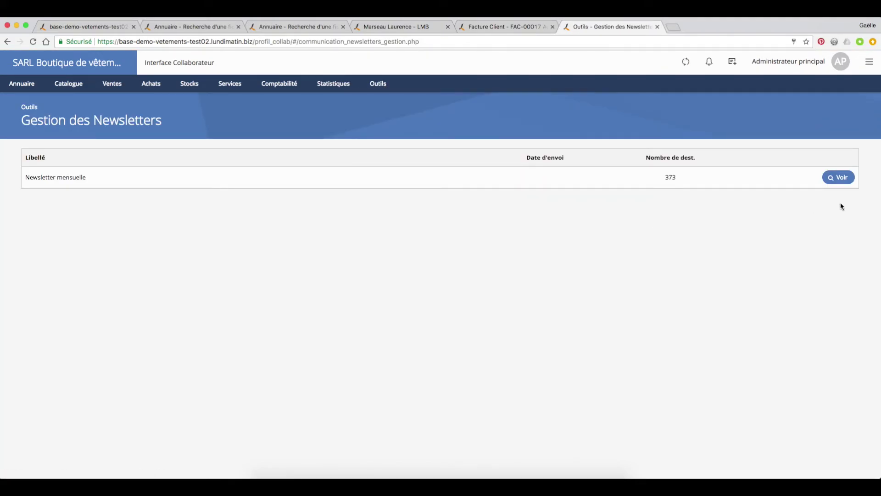
{"action": "left_click", "coordinate": [837, 177]}
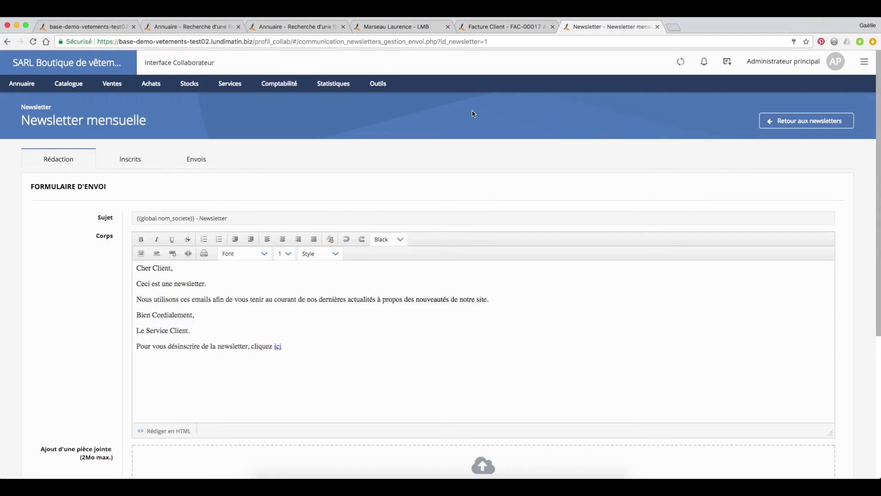
{"action": "scroll", "coordinate": [354, 216], "scroll_direction": "down", "scroll_amount": 1}
{"action": "left_click_drag", "start_coordinate": [201, 218], "coordinate": [90, 215]}
{"action": "key", "text": "BackSpace"}
{"action": "scroll", "coordinate": [257, 264], "scroll_direction": "down", "scroll_amount": 1}
{"action": "left_click", "coordinate": [256, 264]}
{"action": "scroll", "coordinate": [120, 263], "scroll_direction": "up", "scroll_amount": 1}
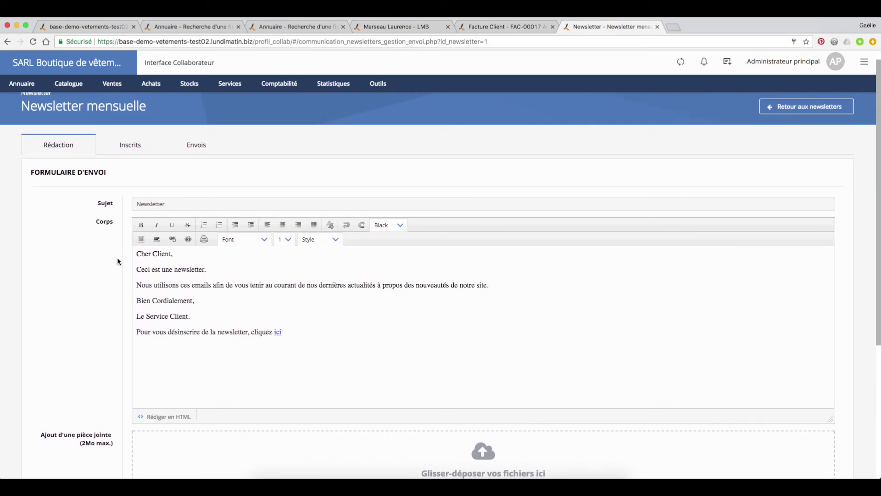
{"action": "scroll", "coordinate": [117, 261], "scroll_direction": "down", "scroll_amount": 2}
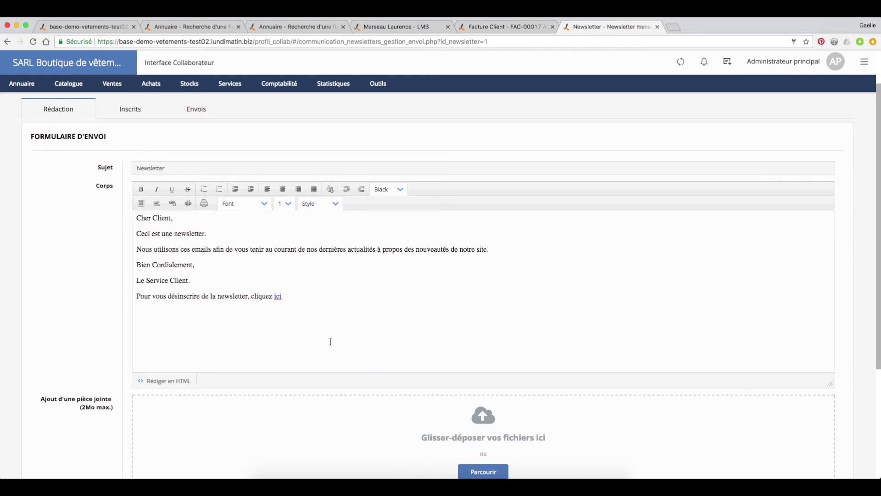
{"action": "scroll", "coordinate": [333, 335], "scroll_direction": "down", "scroll_amount": 2}
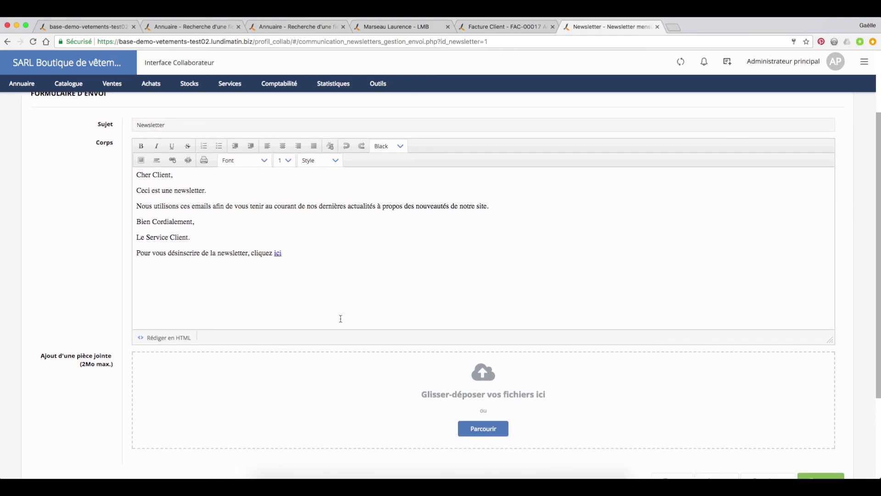
{"action": "scroll", "coordinate": [339, 319], "scroll_direction": "down", "scroll_amount": 3}
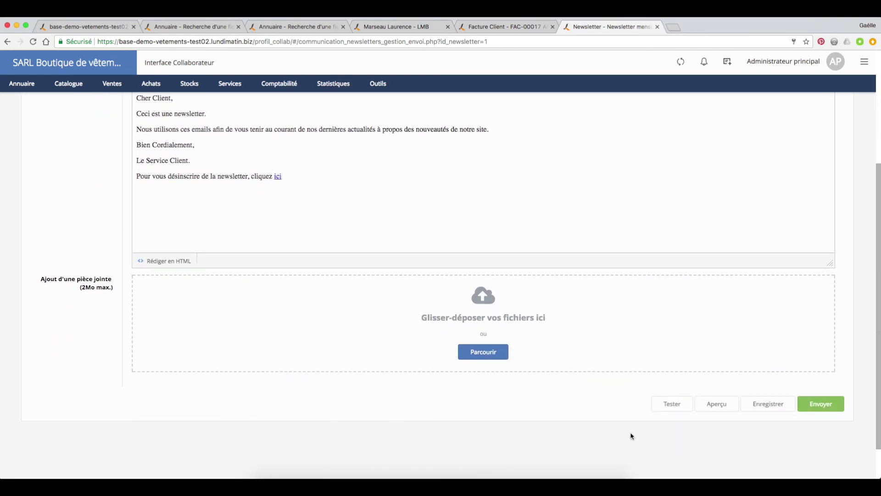
{"action": "scroll", "coordinate": [532, 388], "scroll_direction": "up", "scroll_amount": 7}
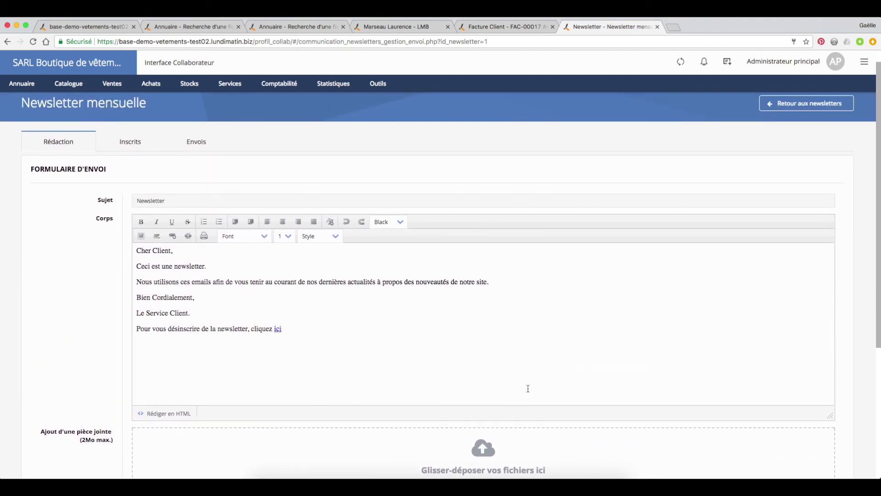